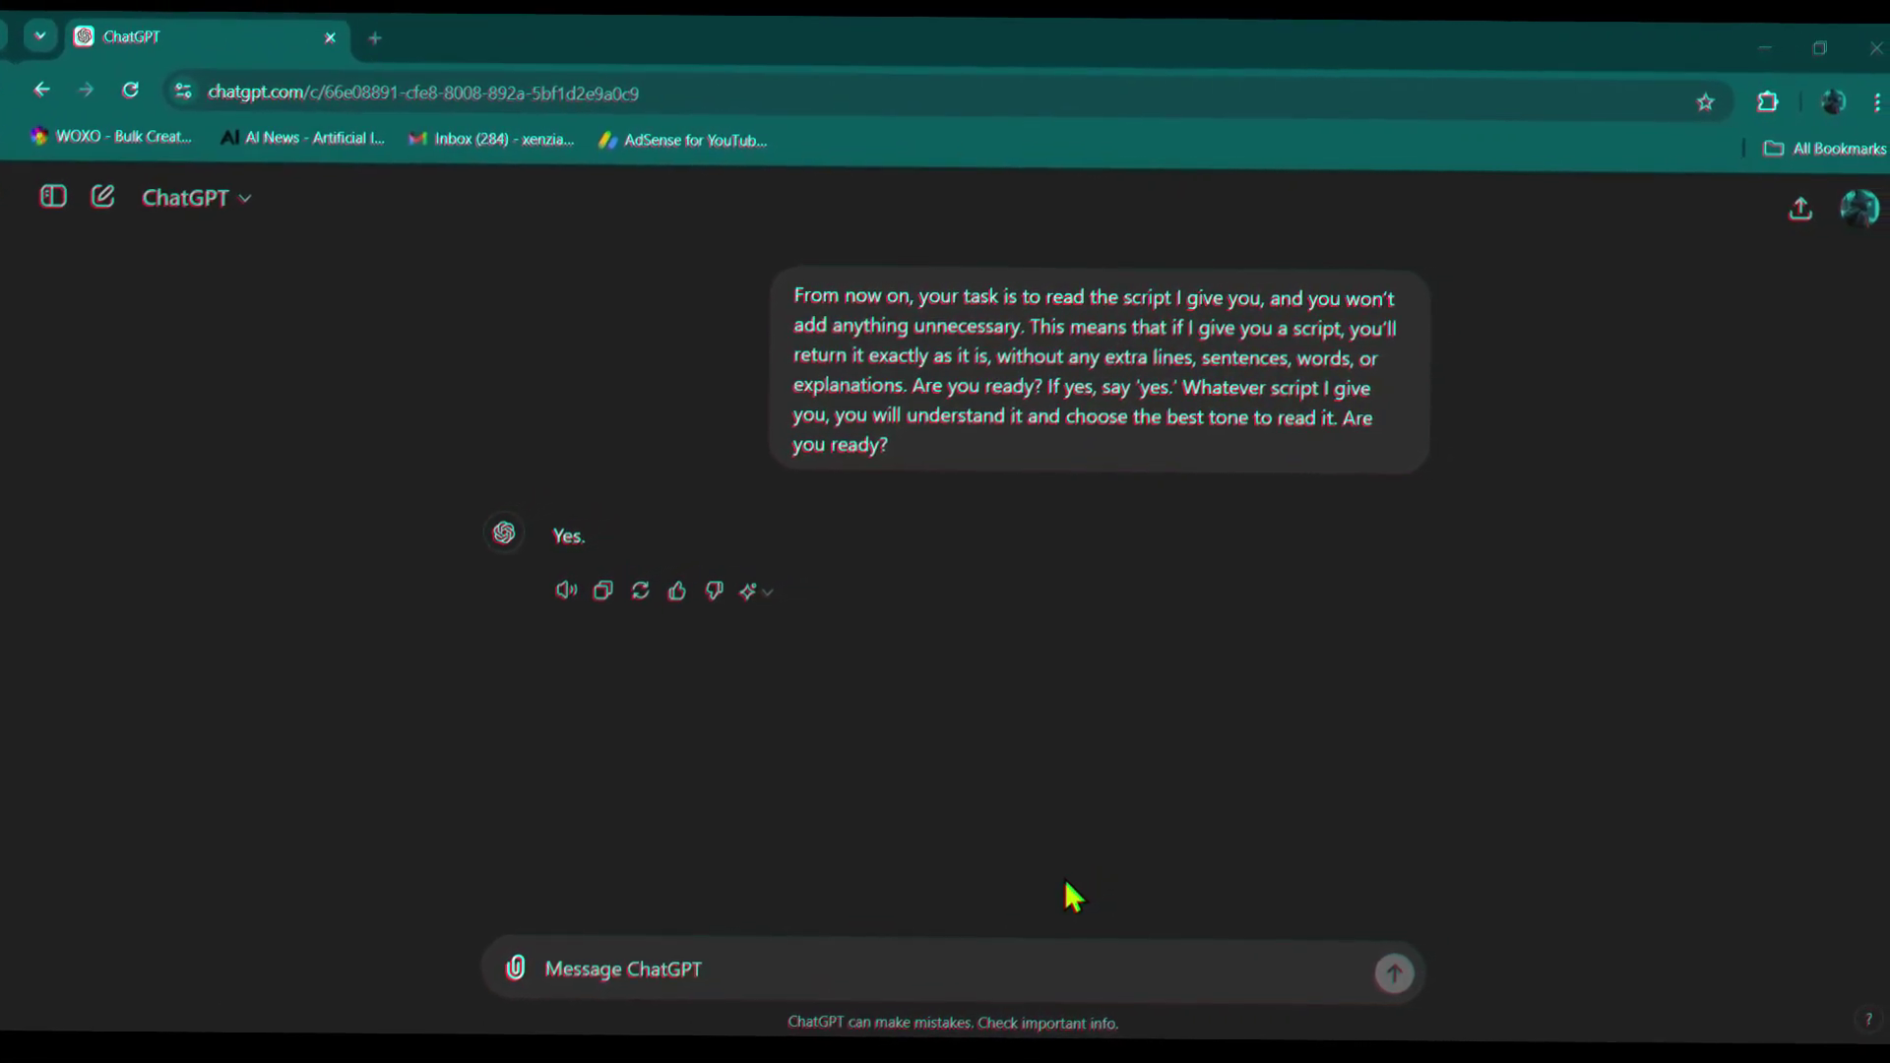
# Select the earlier instruction message and the reply 'Yes.', then return to the message box
pyautogui.moveTo(781, 300); pyautogui.dragTo(898, 464)
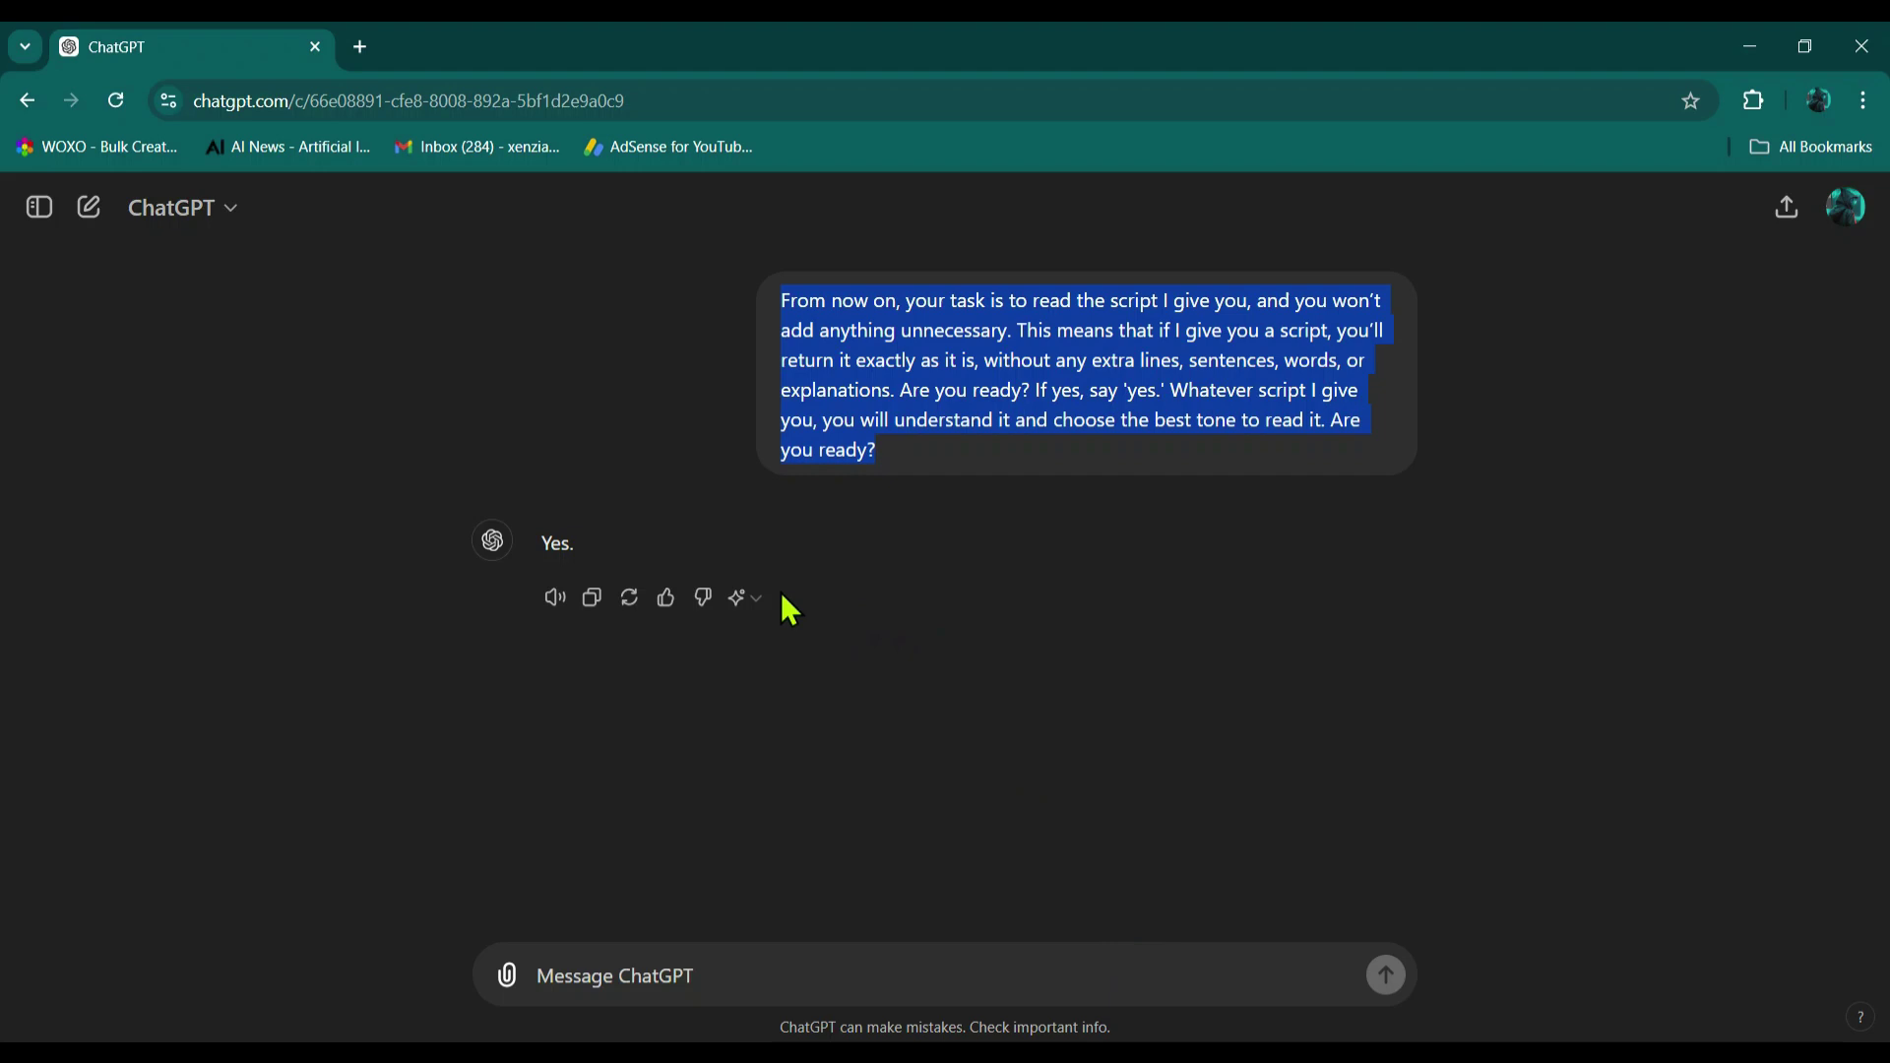
pyautogui.moveTo(576, 549); pyautogui.dragTo(544, 541)
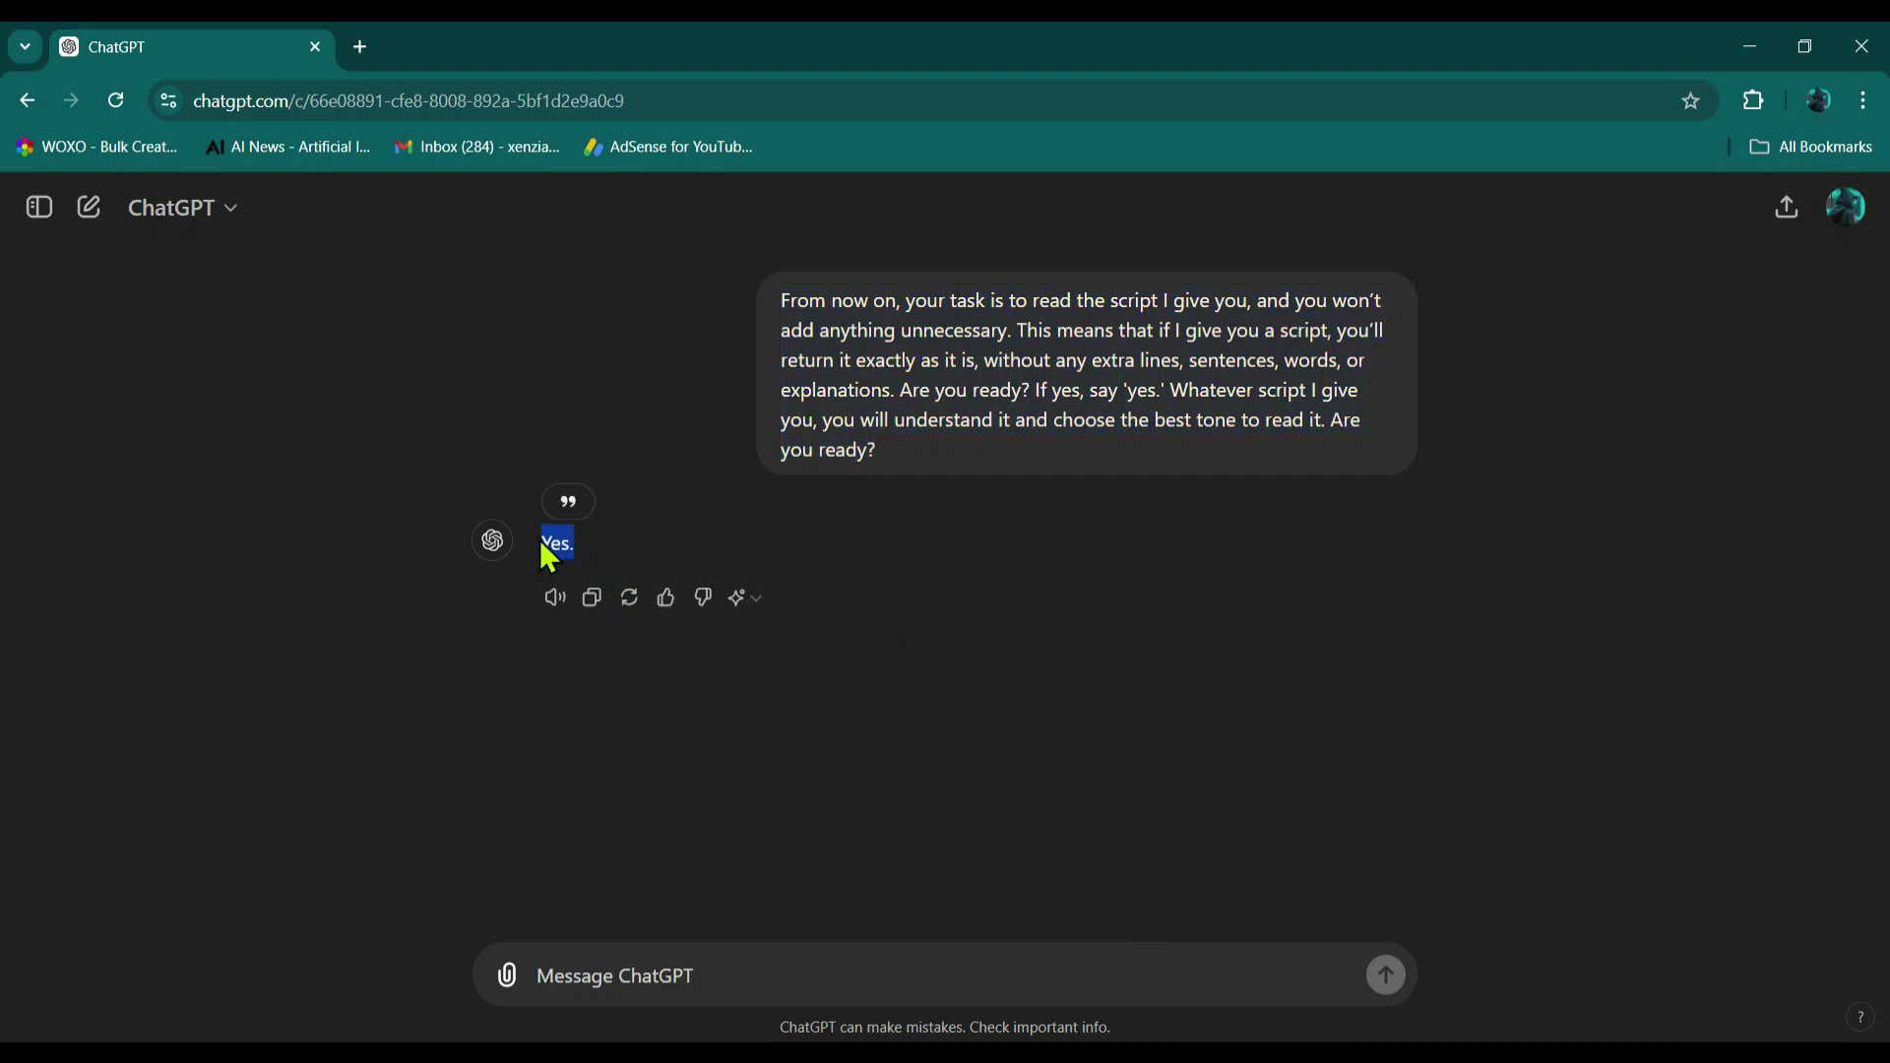
pyautogui.press('alt')
pyautogui.moveTo(577, 550); pyautogui.dragTo(544, 554)
pyautogui.click(574, 974)
pyautogui.press('alt')
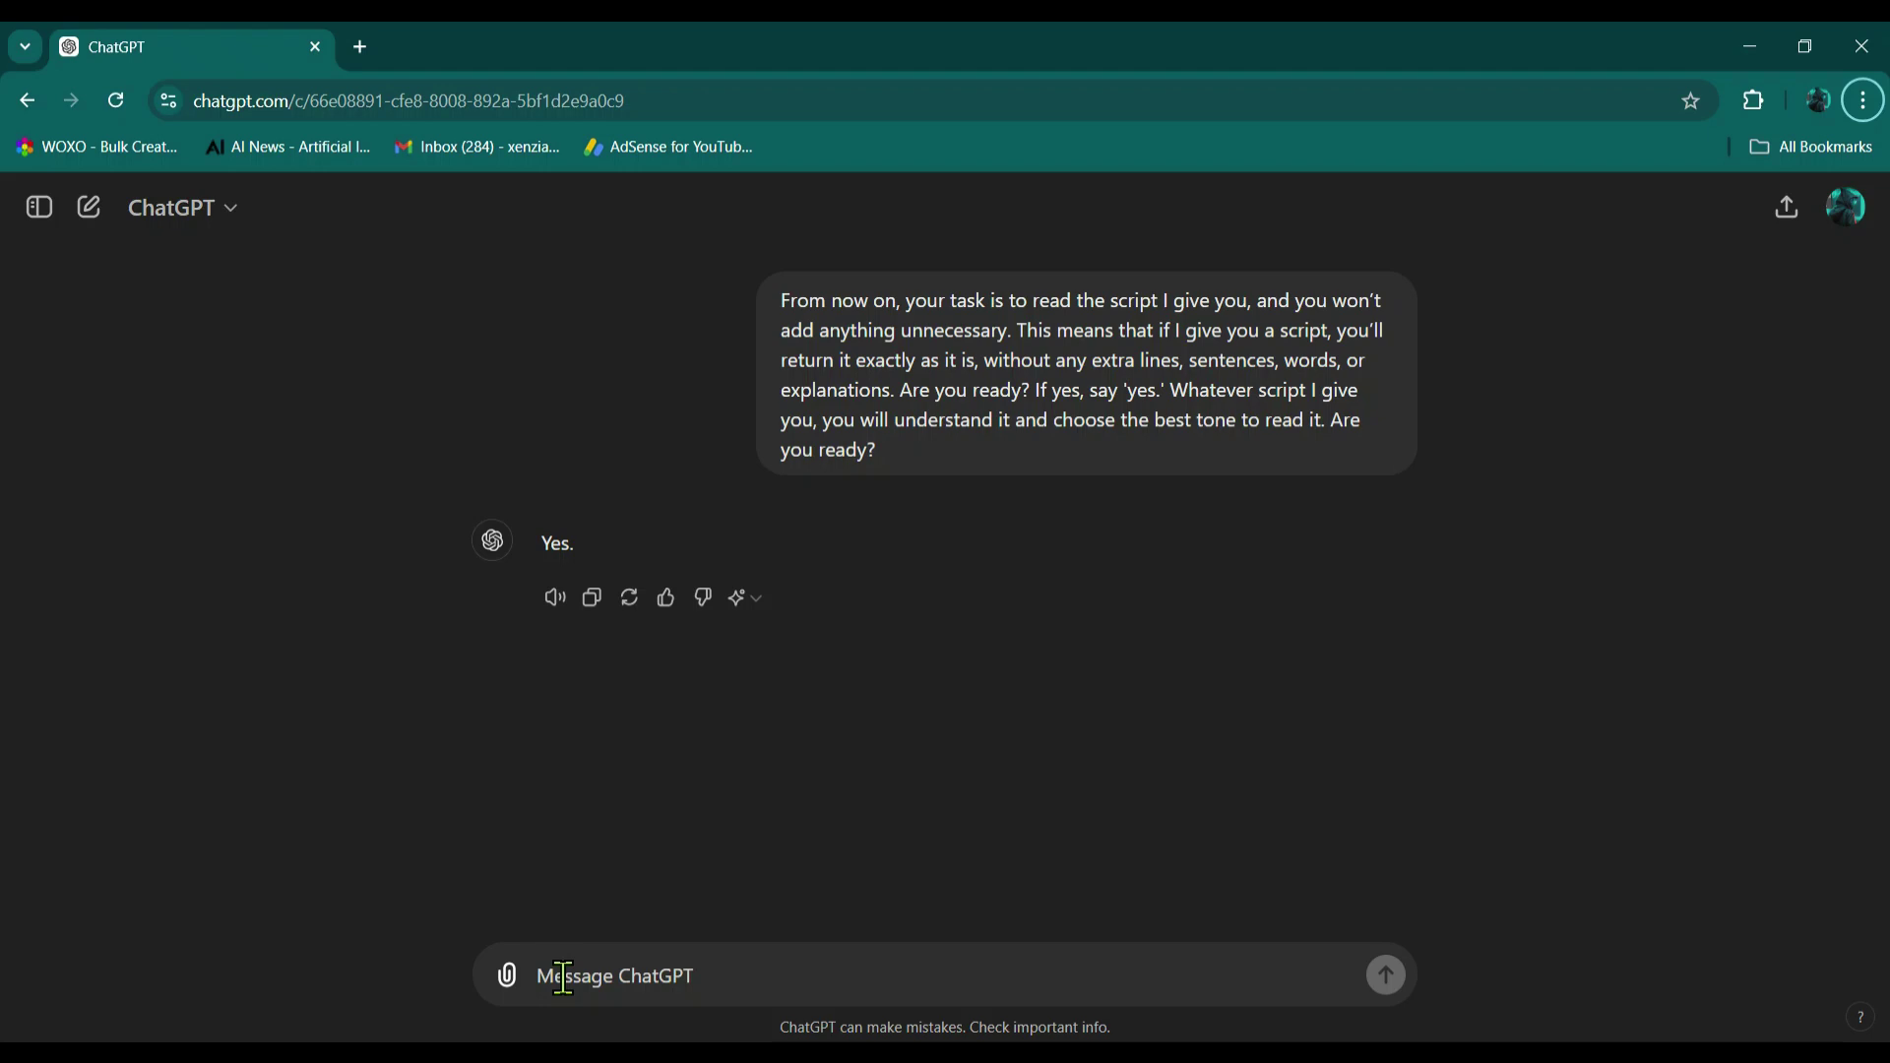
# Send 'Is this really happening right now? I can't believe it' and have the echoed reply read aloud
pyautogui.click(563, 977)
pyautogui.write('Is this really happening right now? I can’t believe it')
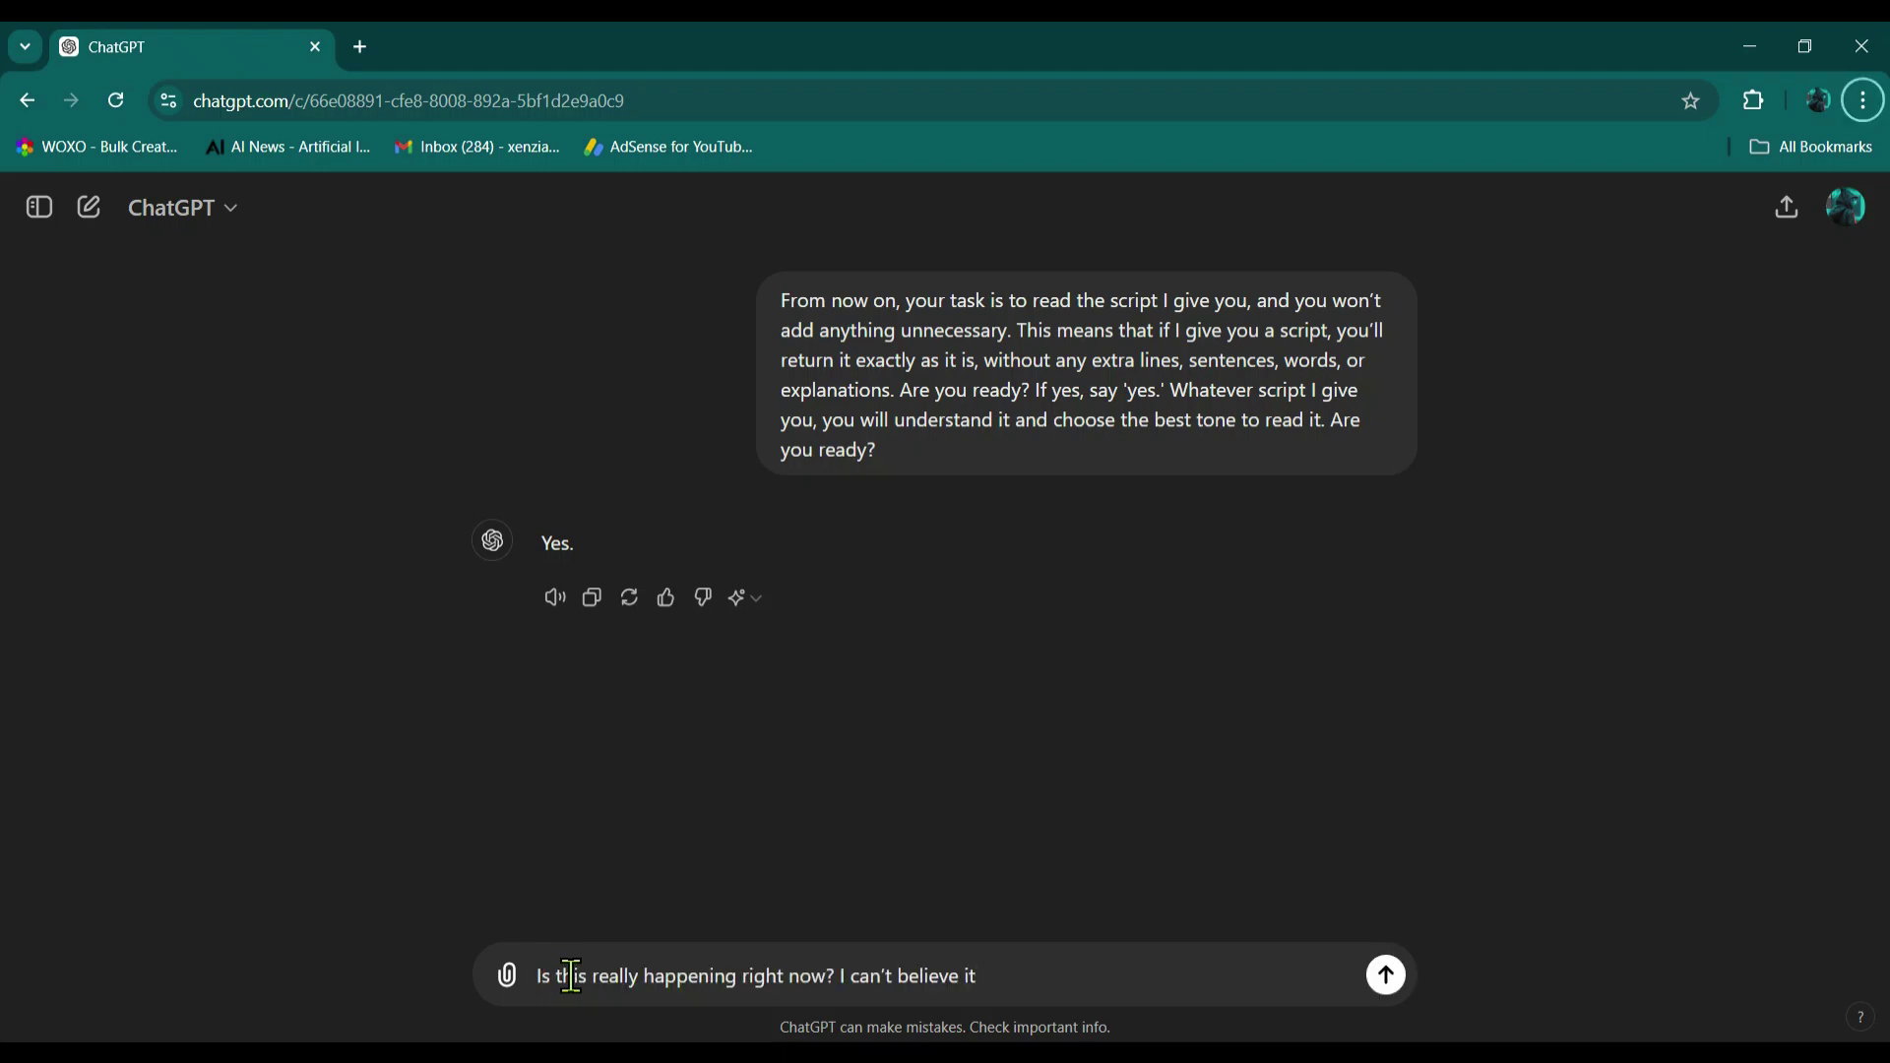
pyautogui.click(1386, 976)
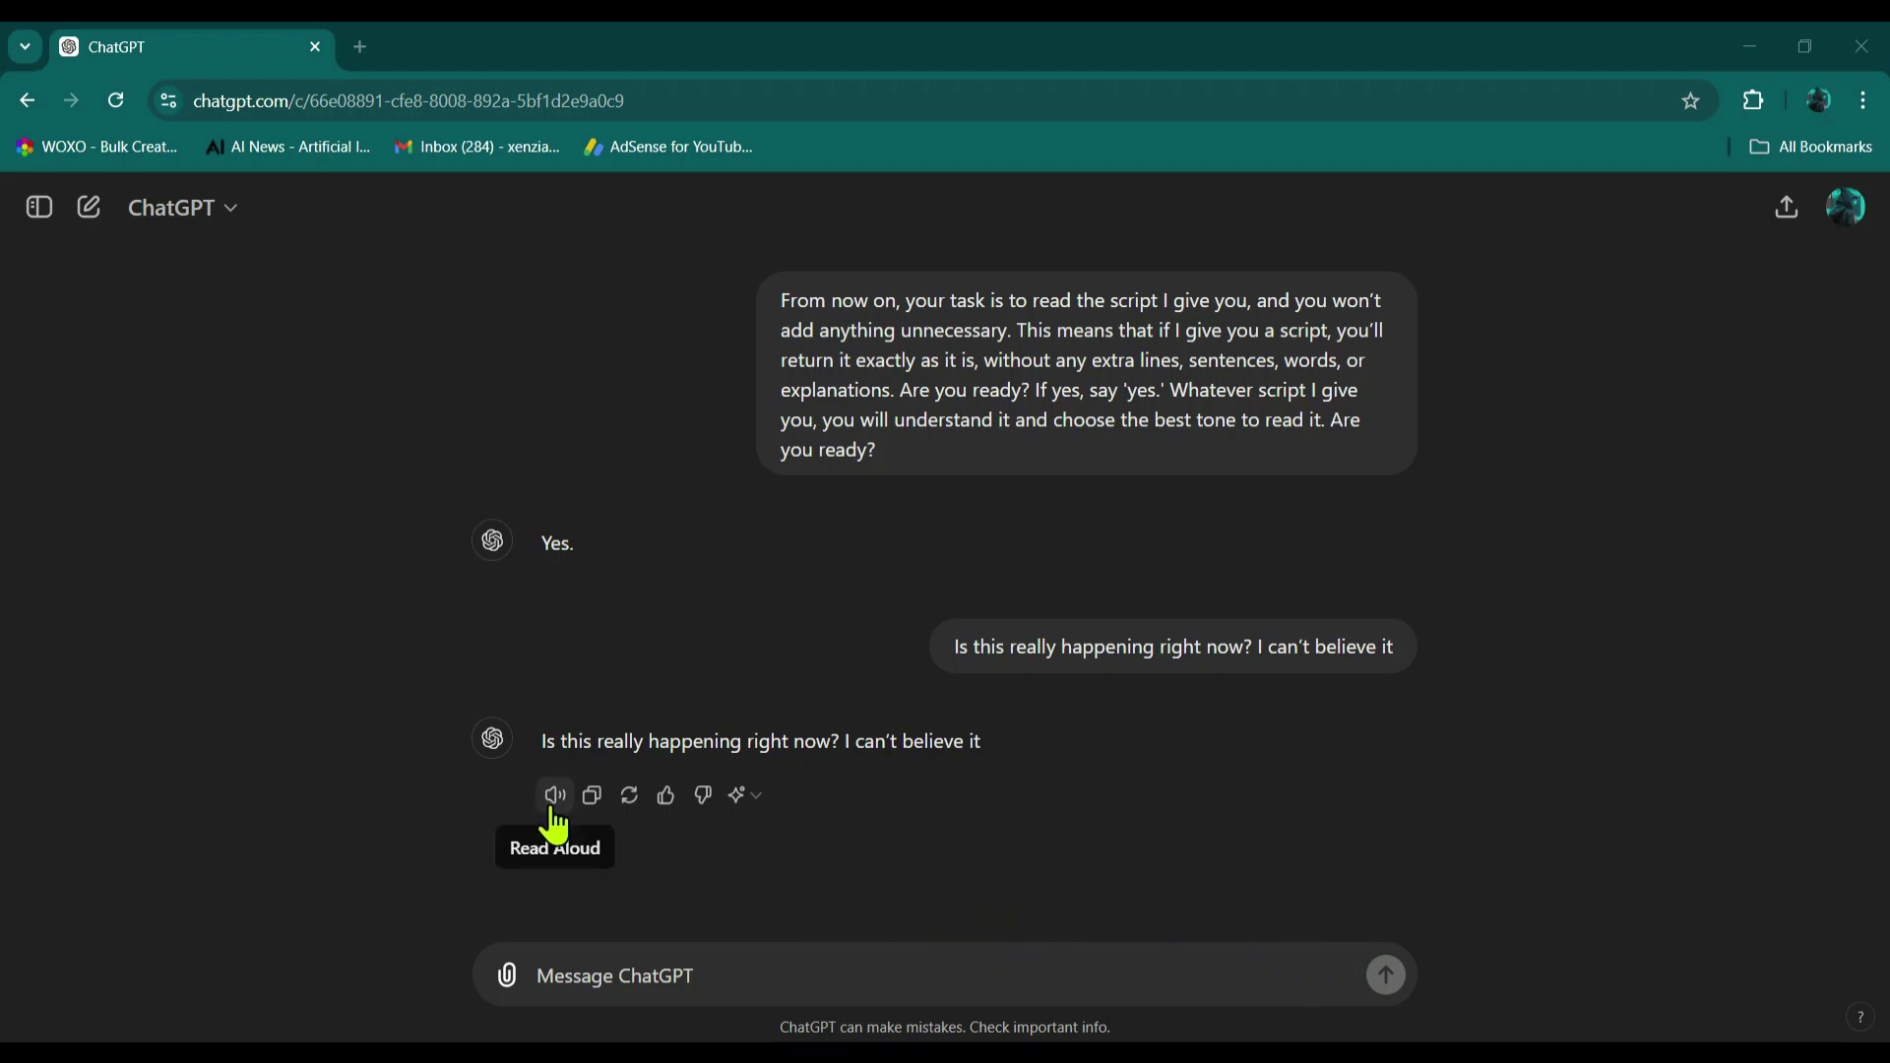
pyautogui.click(556, 797)
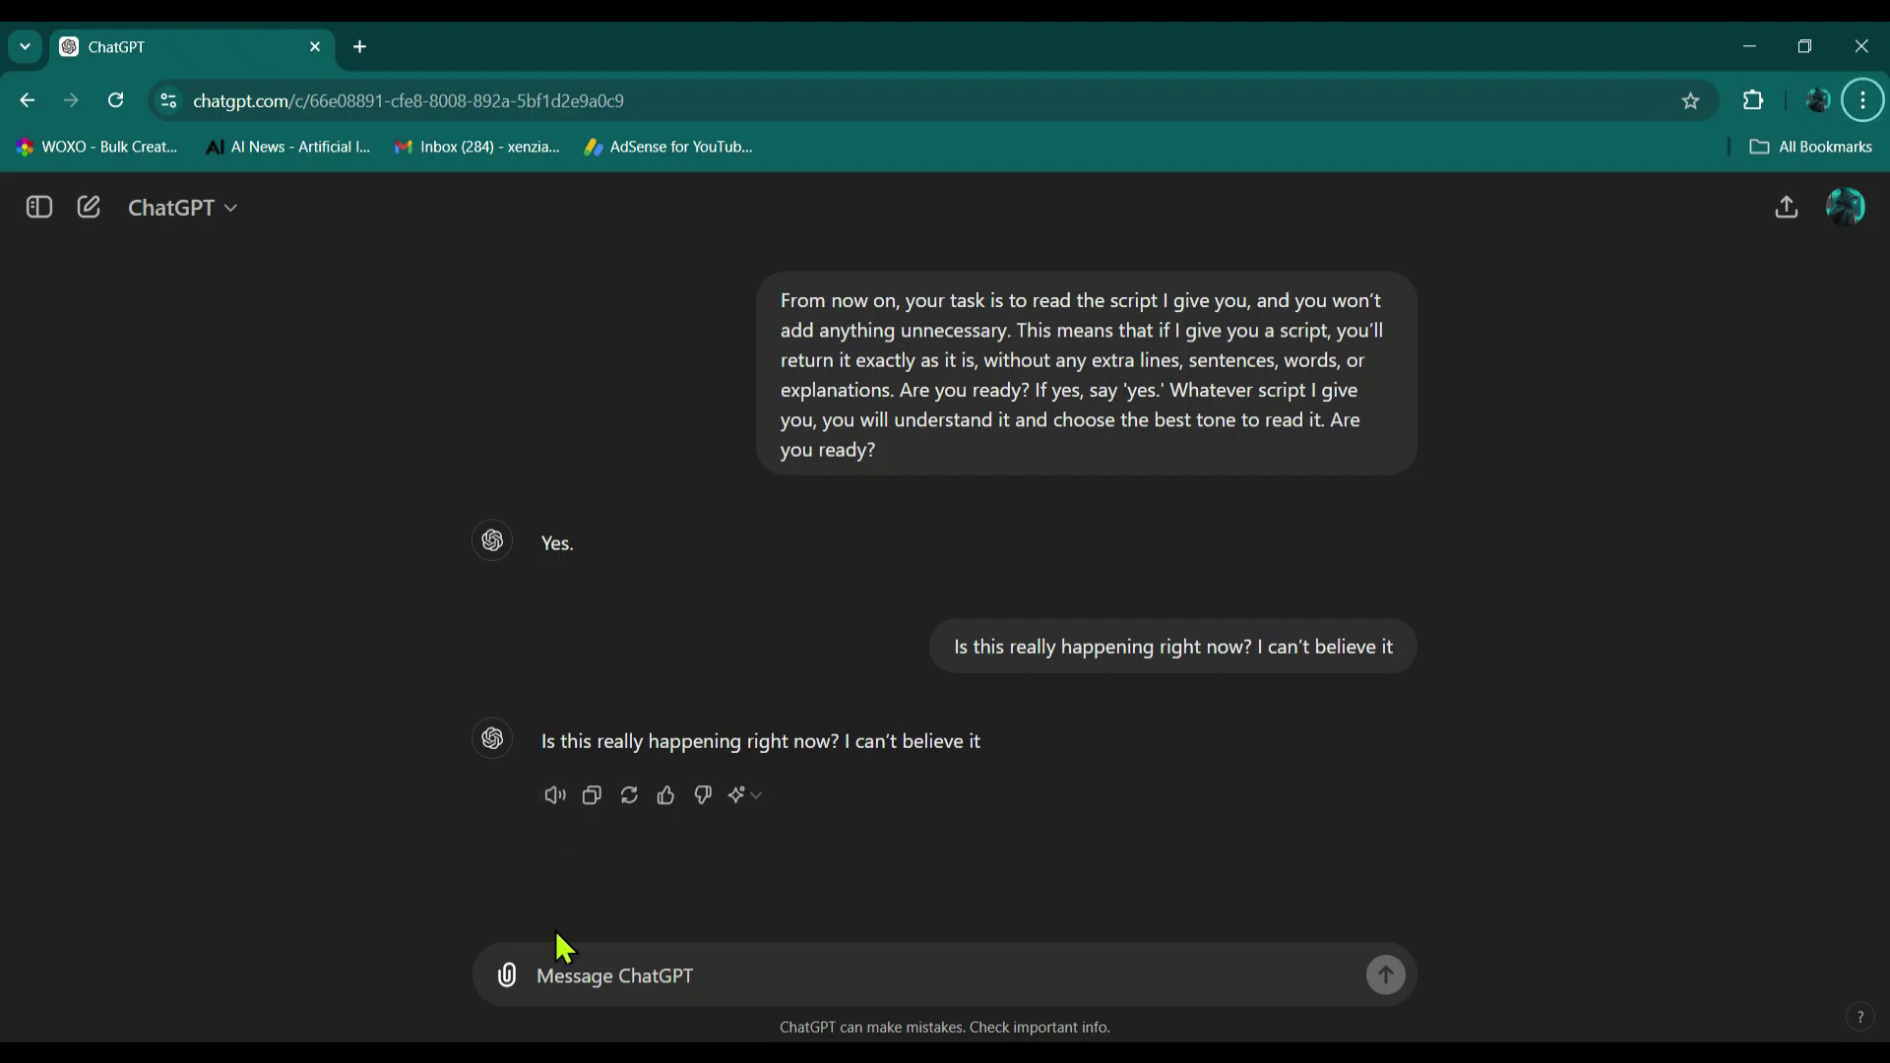
# Send 'say it slowly in cinematic tone', play the slowed reply aloud, then stop playback
pyautogui.click(576, 976)
pyautogui.write('say it slowly in cinematic tone')
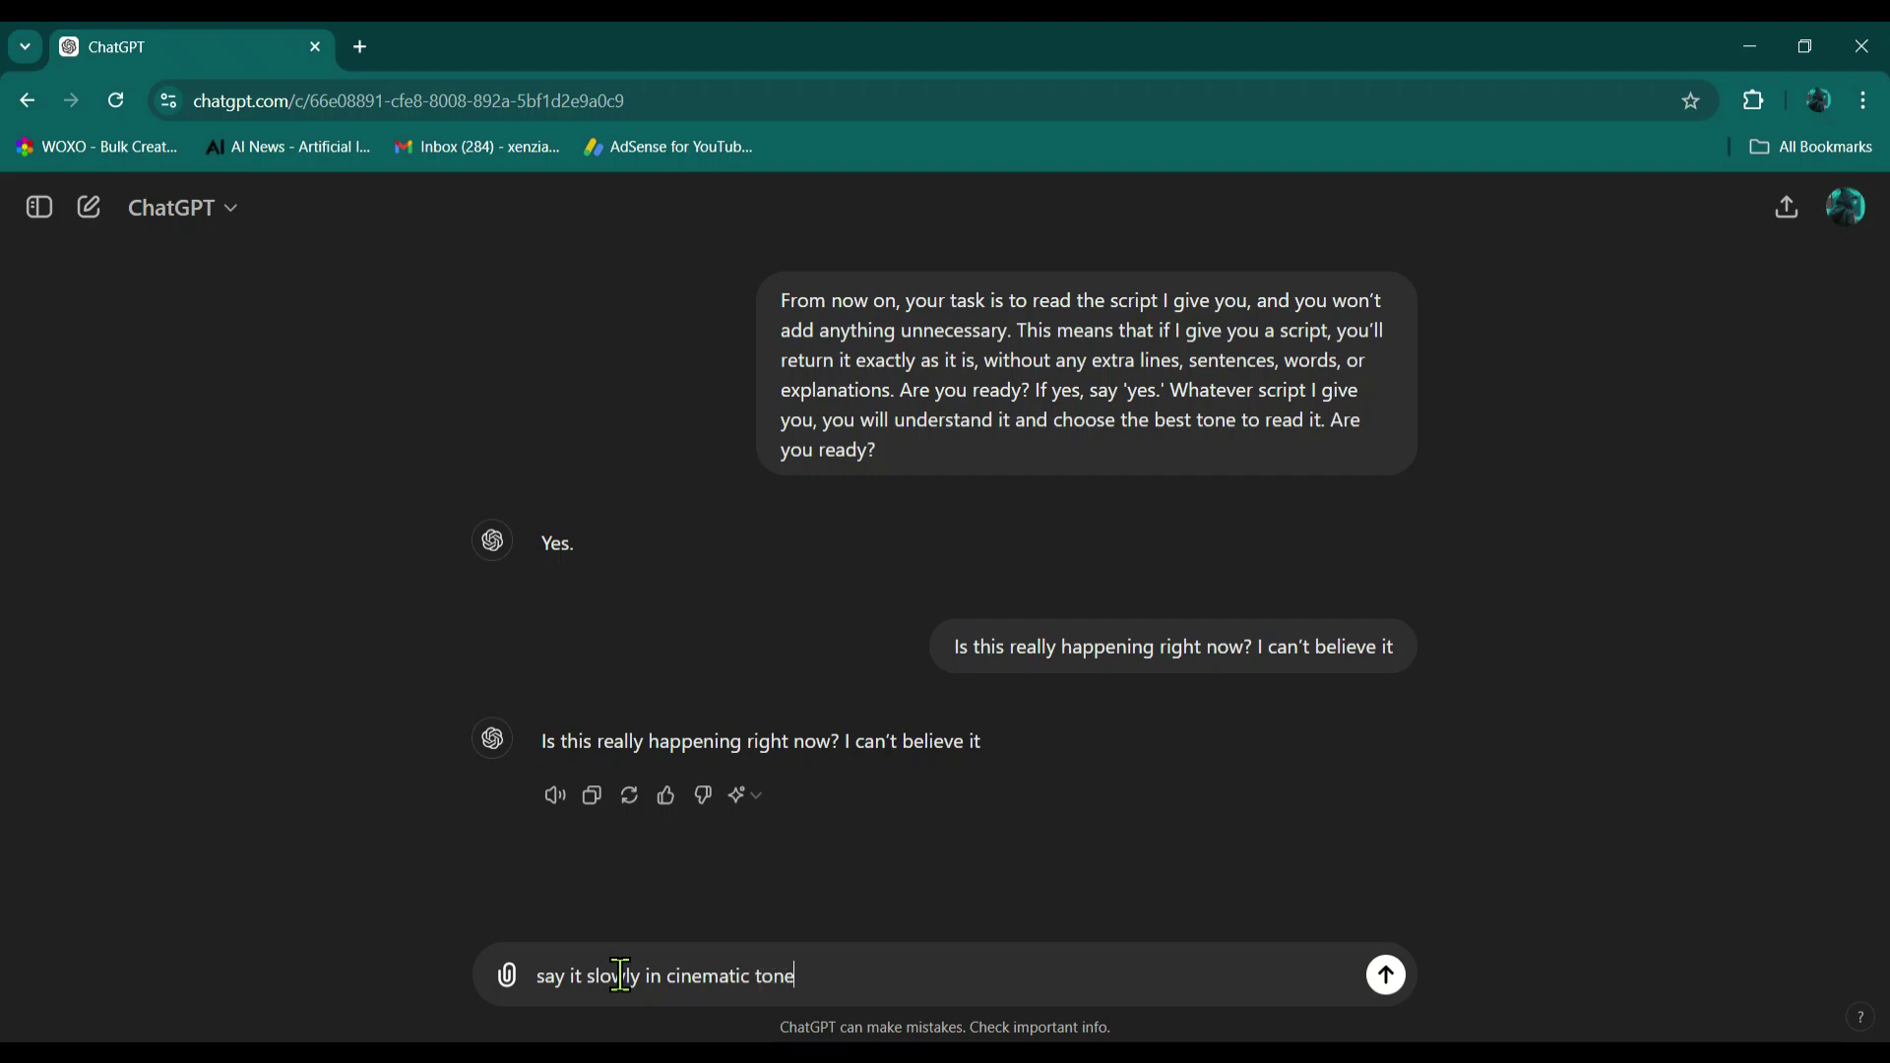
pyautogui.click(1387, 976)
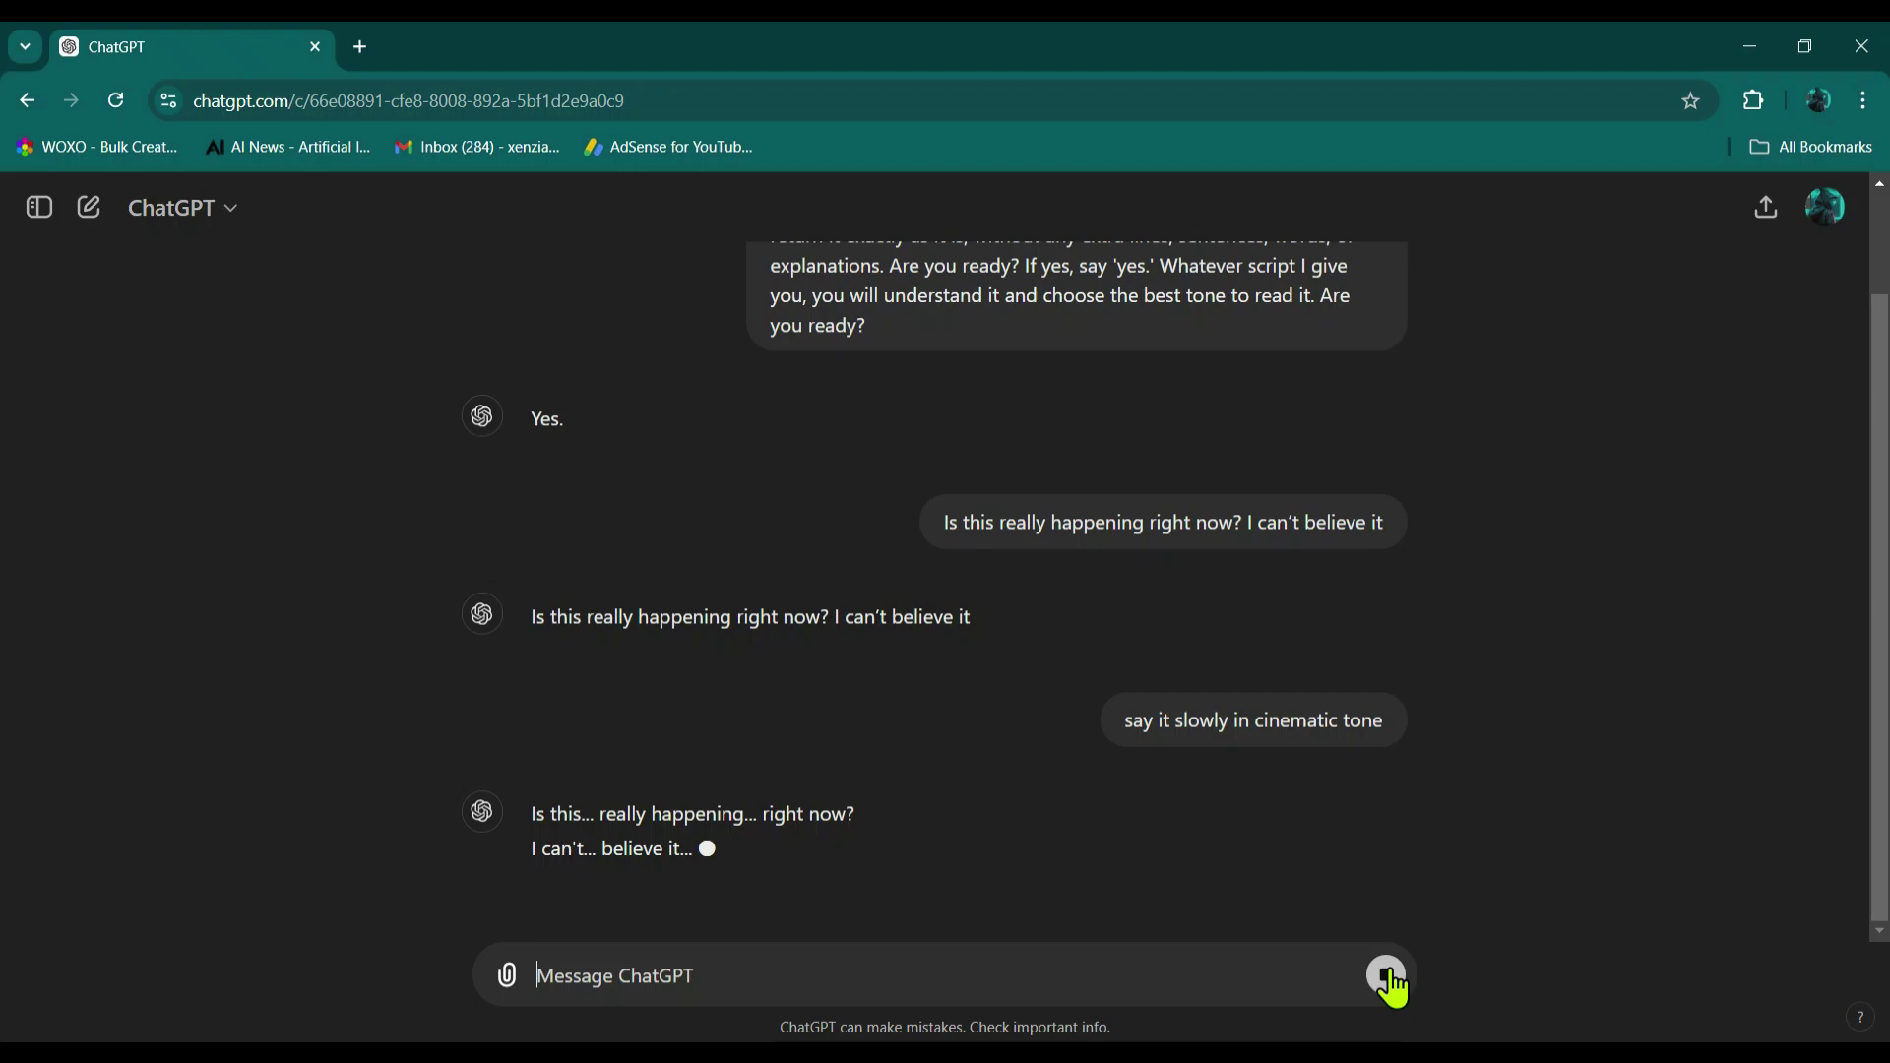
pyautogui.click(543, 837)
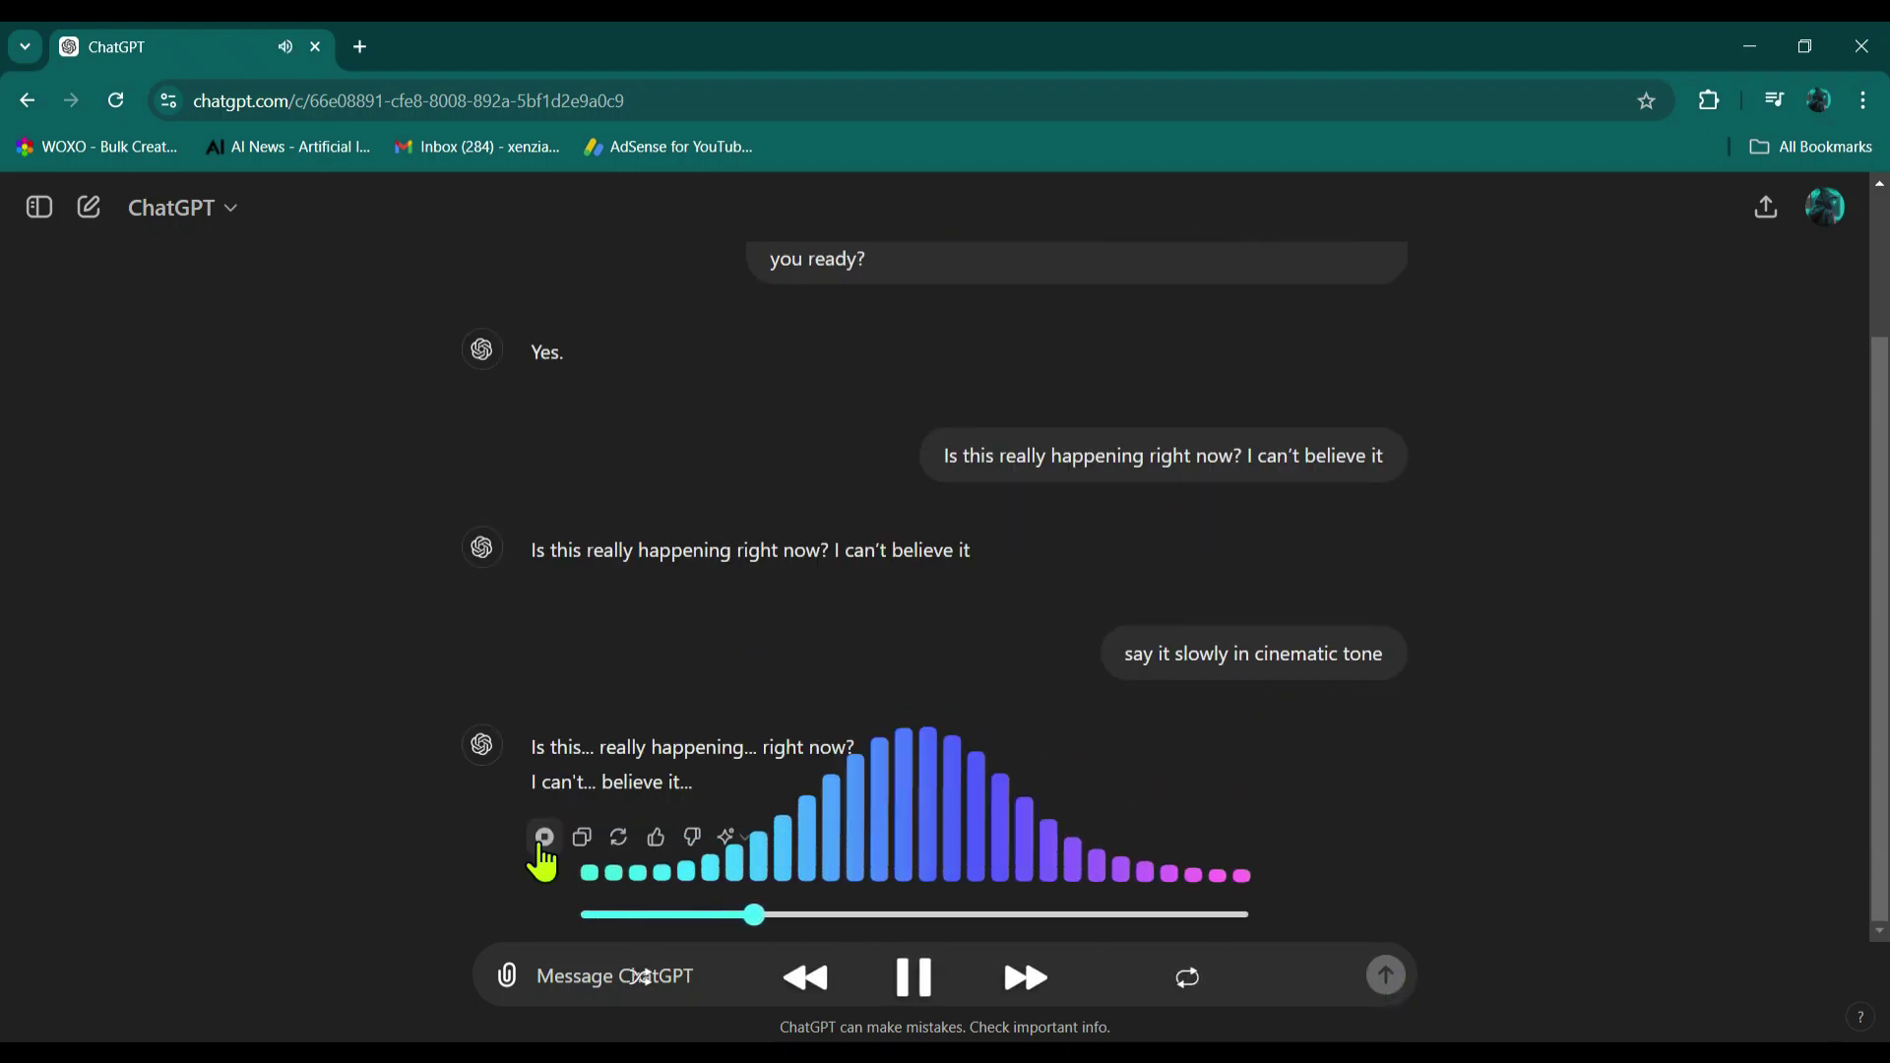
pyautogui.click(544, 837)
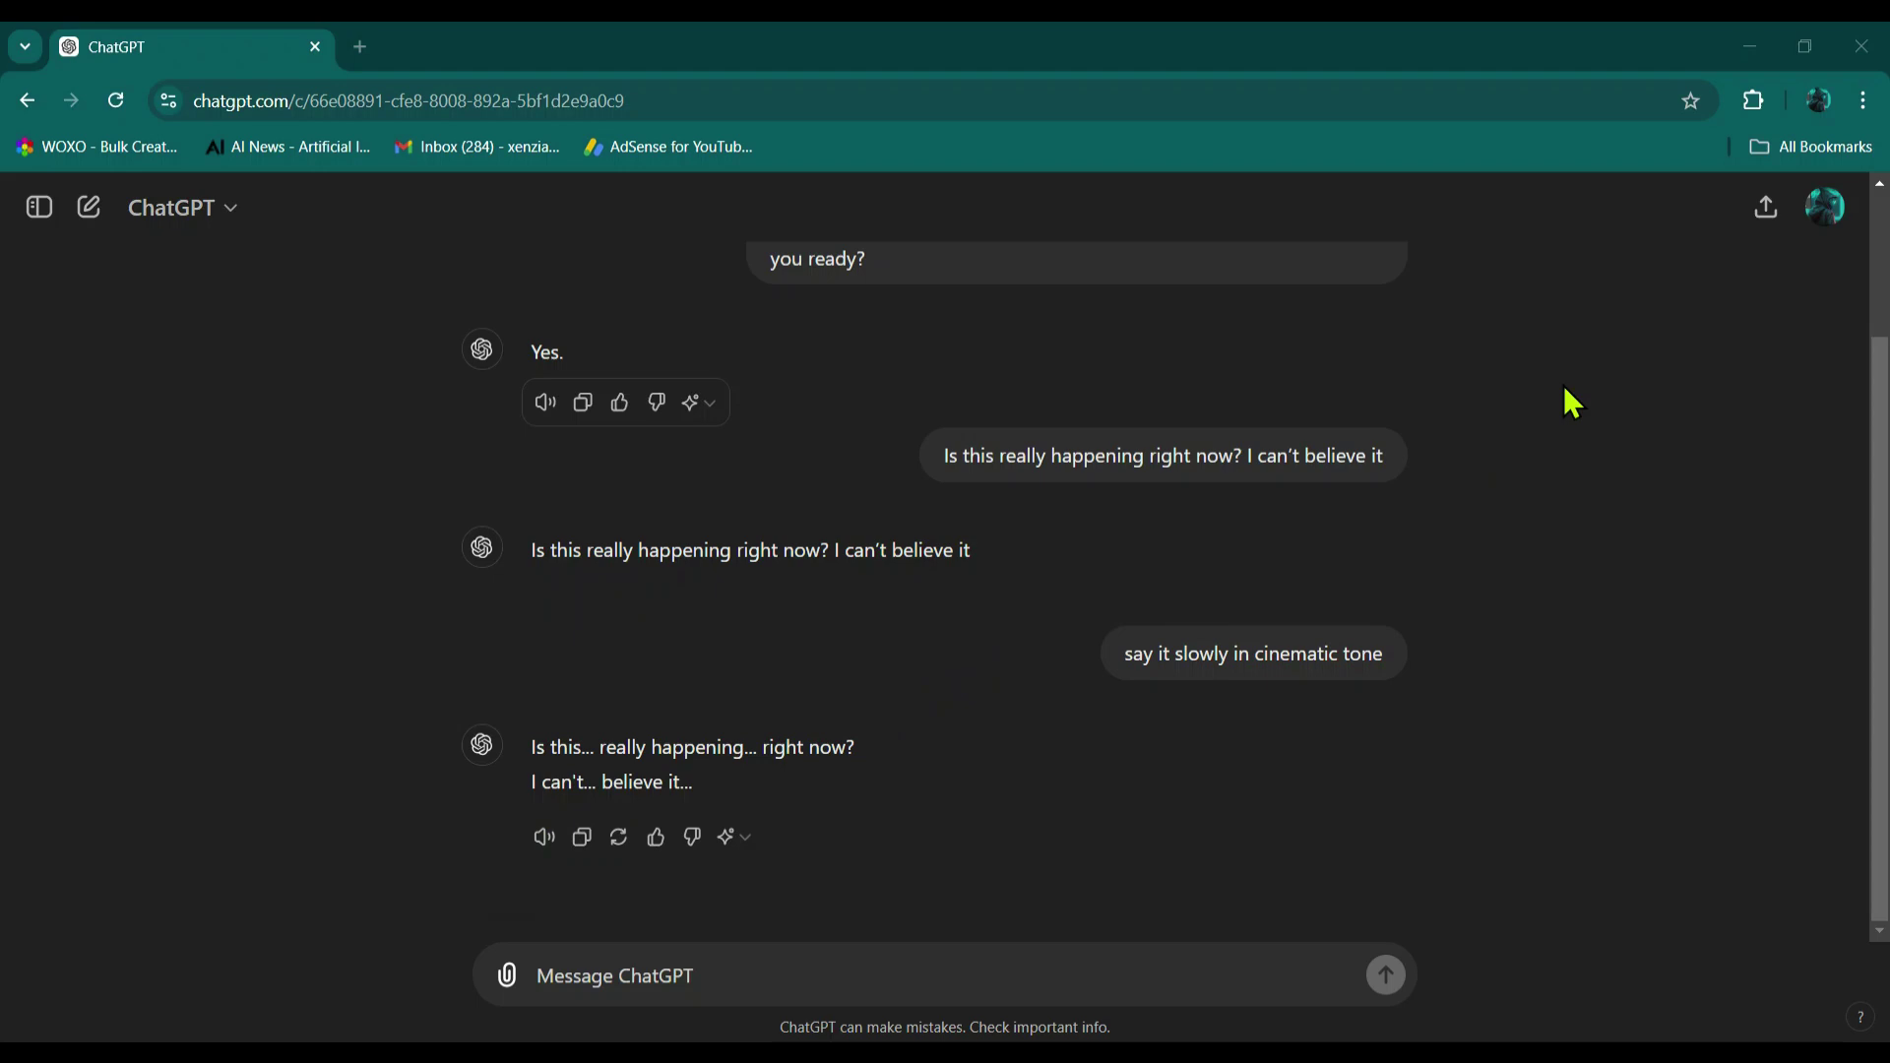
# In Settings > Speech, choose the Breeze voice and play its sample
pyautogui.click(1826, 210)
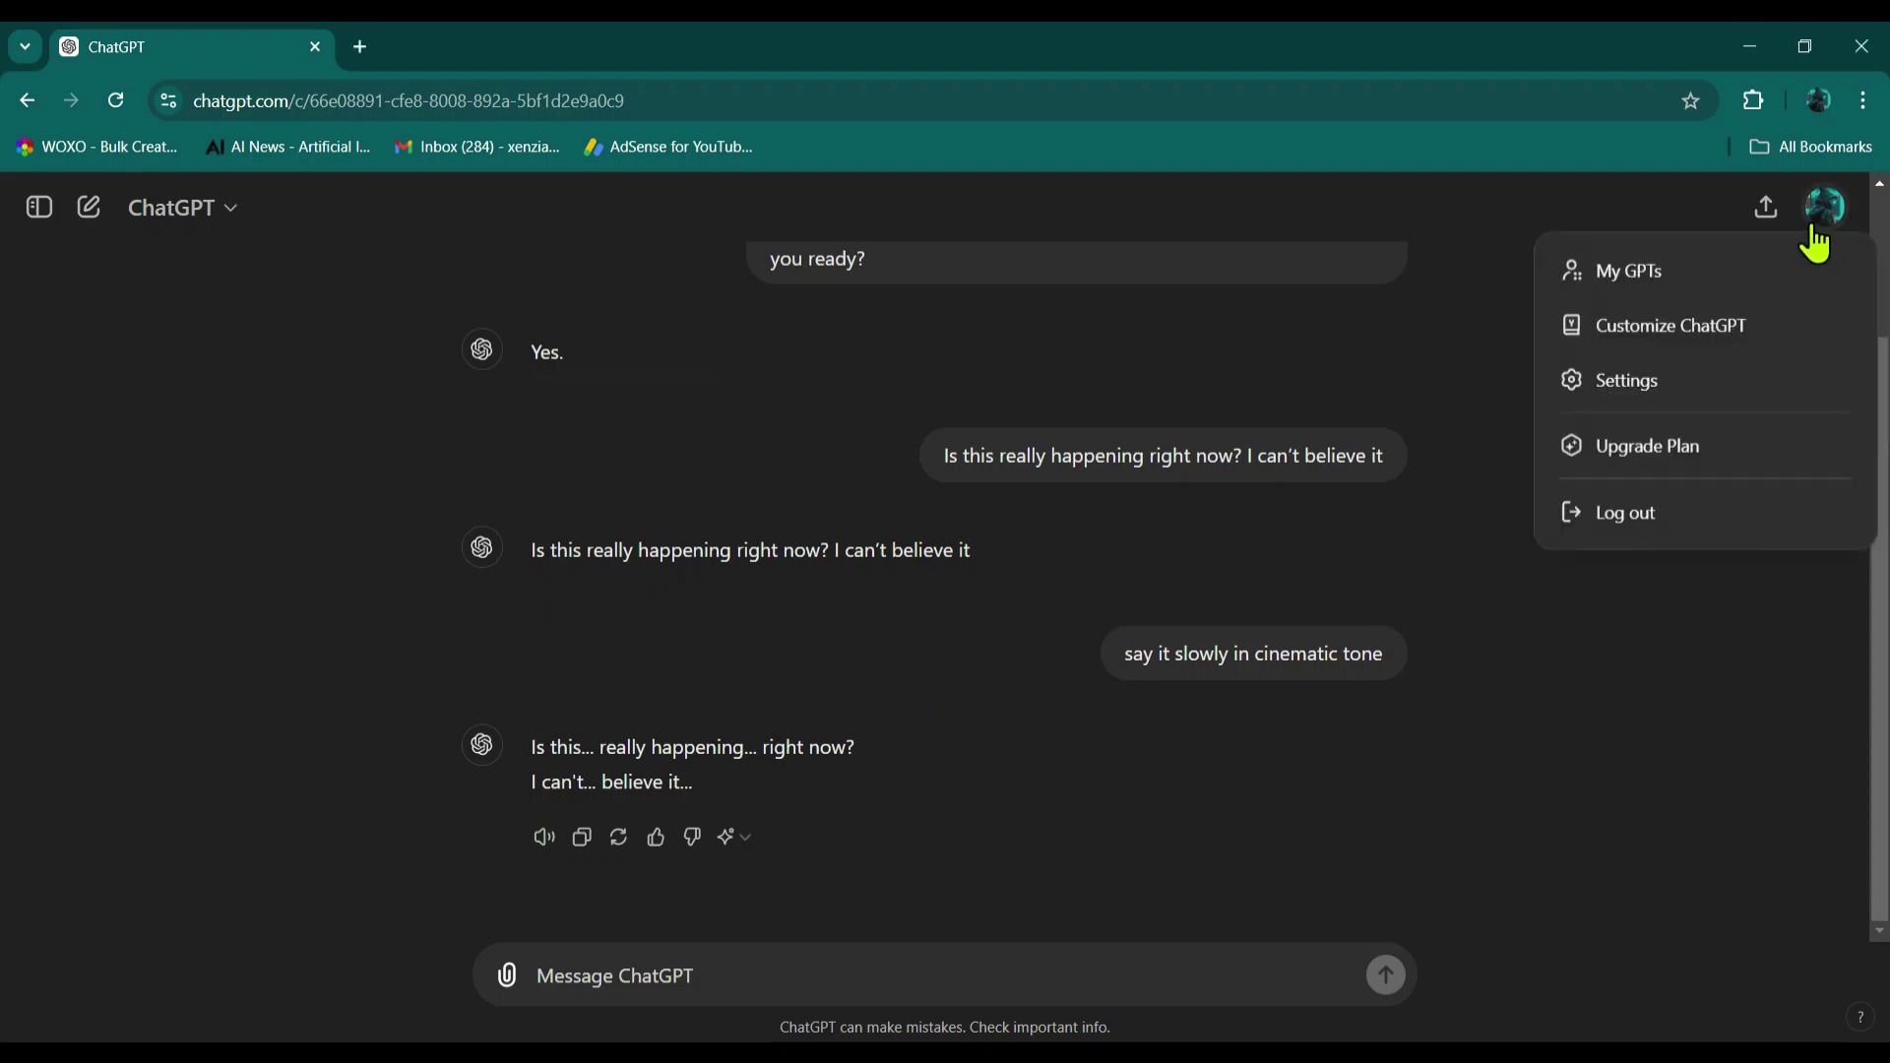
pyautogui.click(1631, 392)
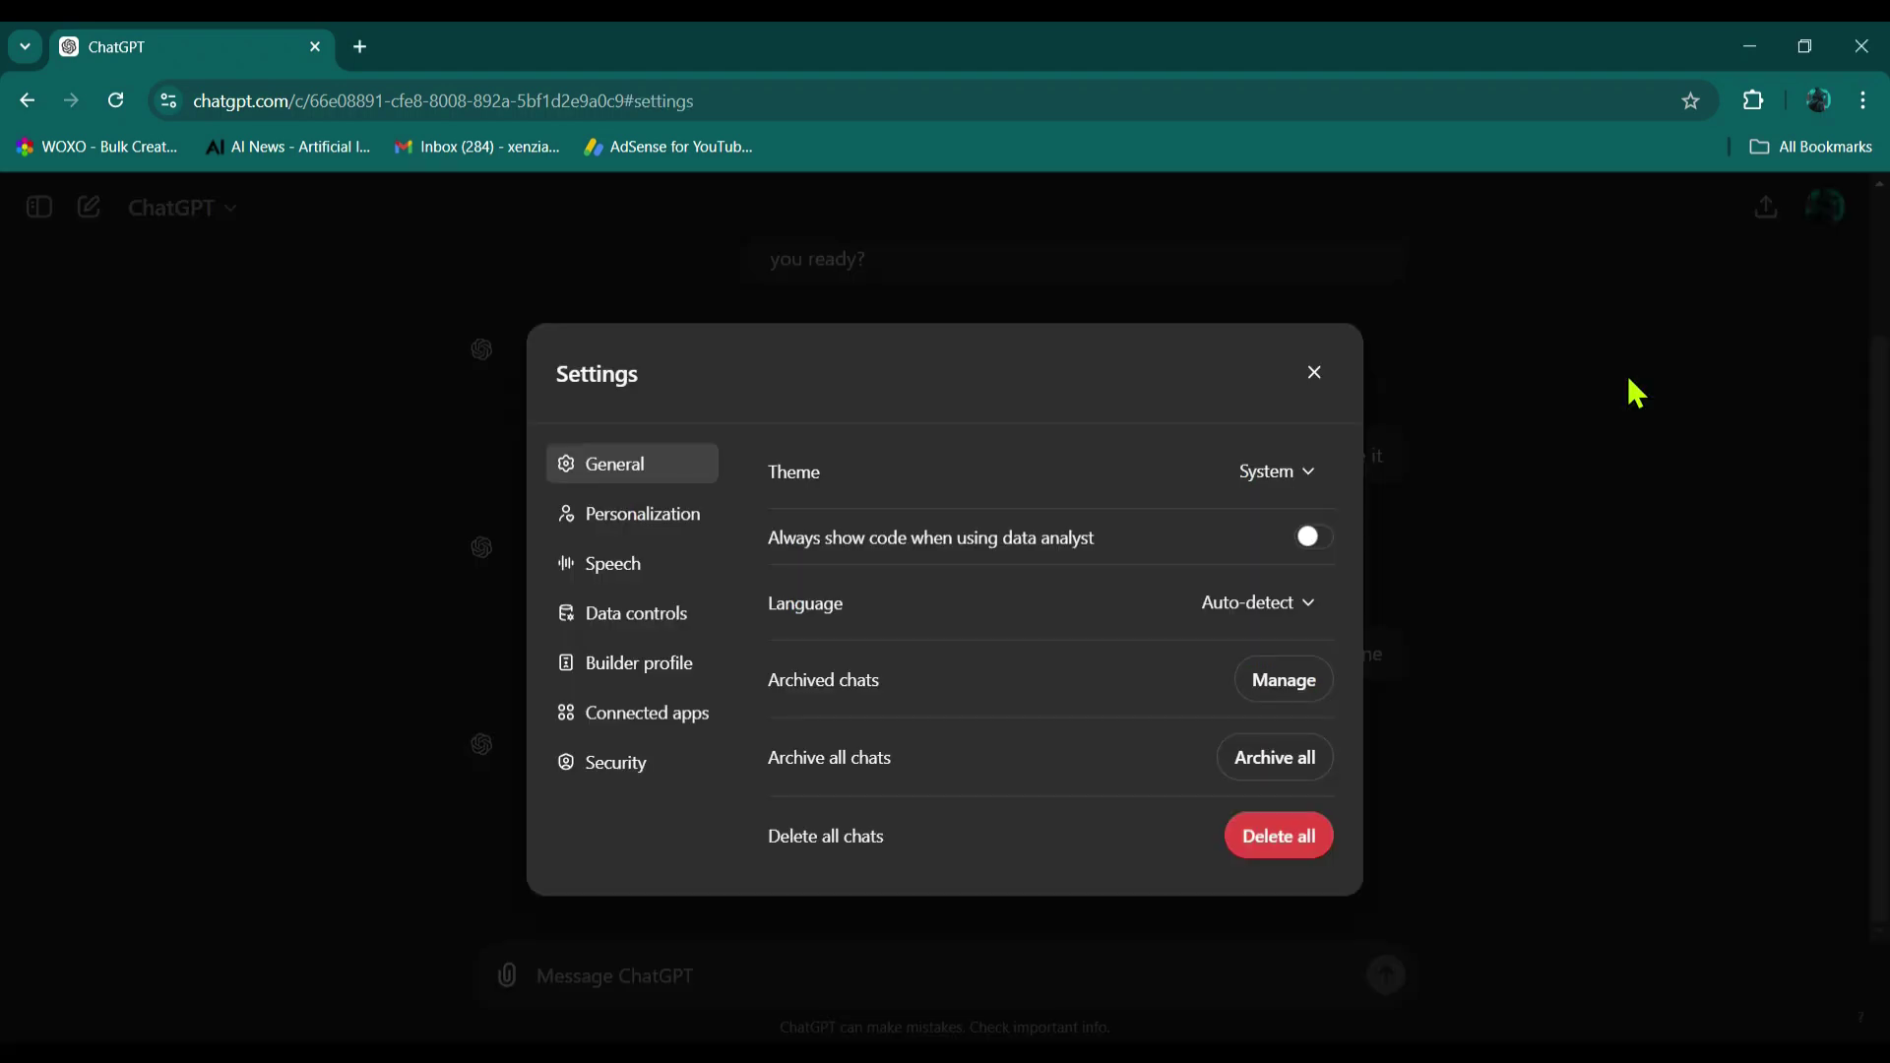
pyautogui.click(615, 582)
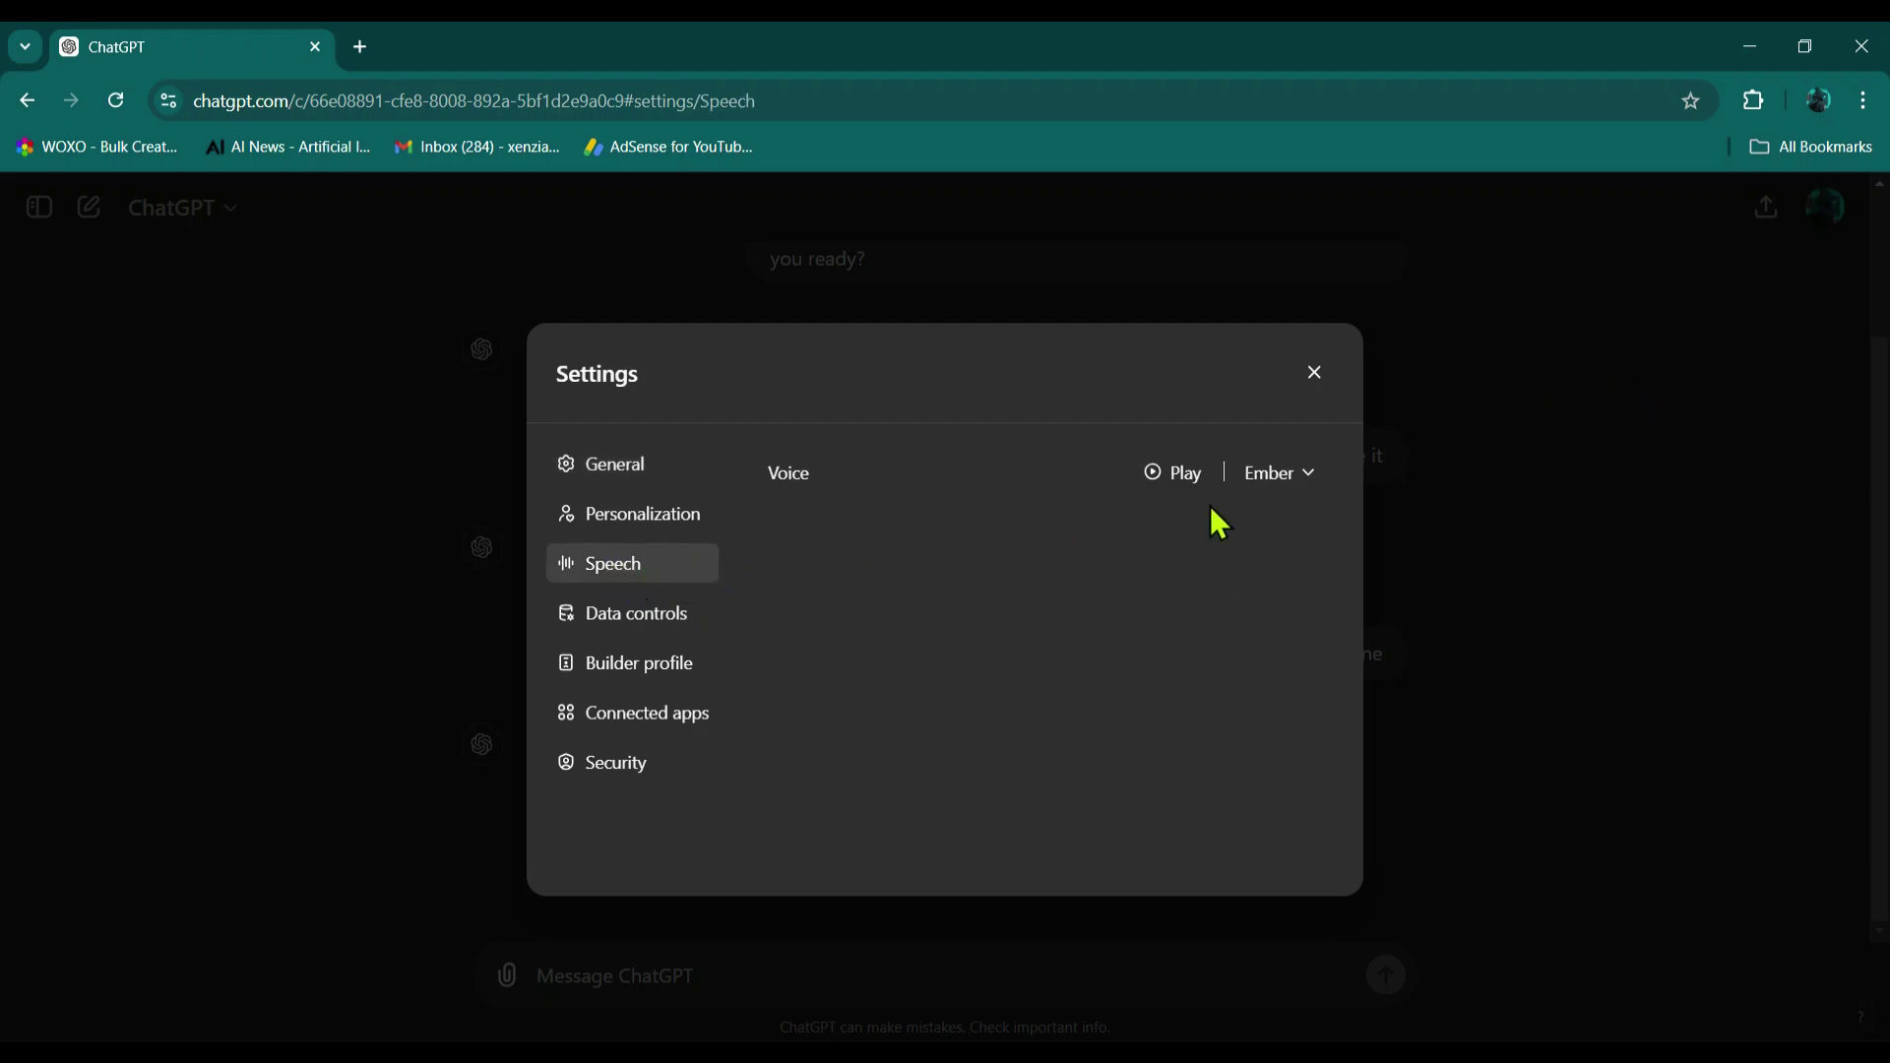
pyautogui.click(1306, 475)
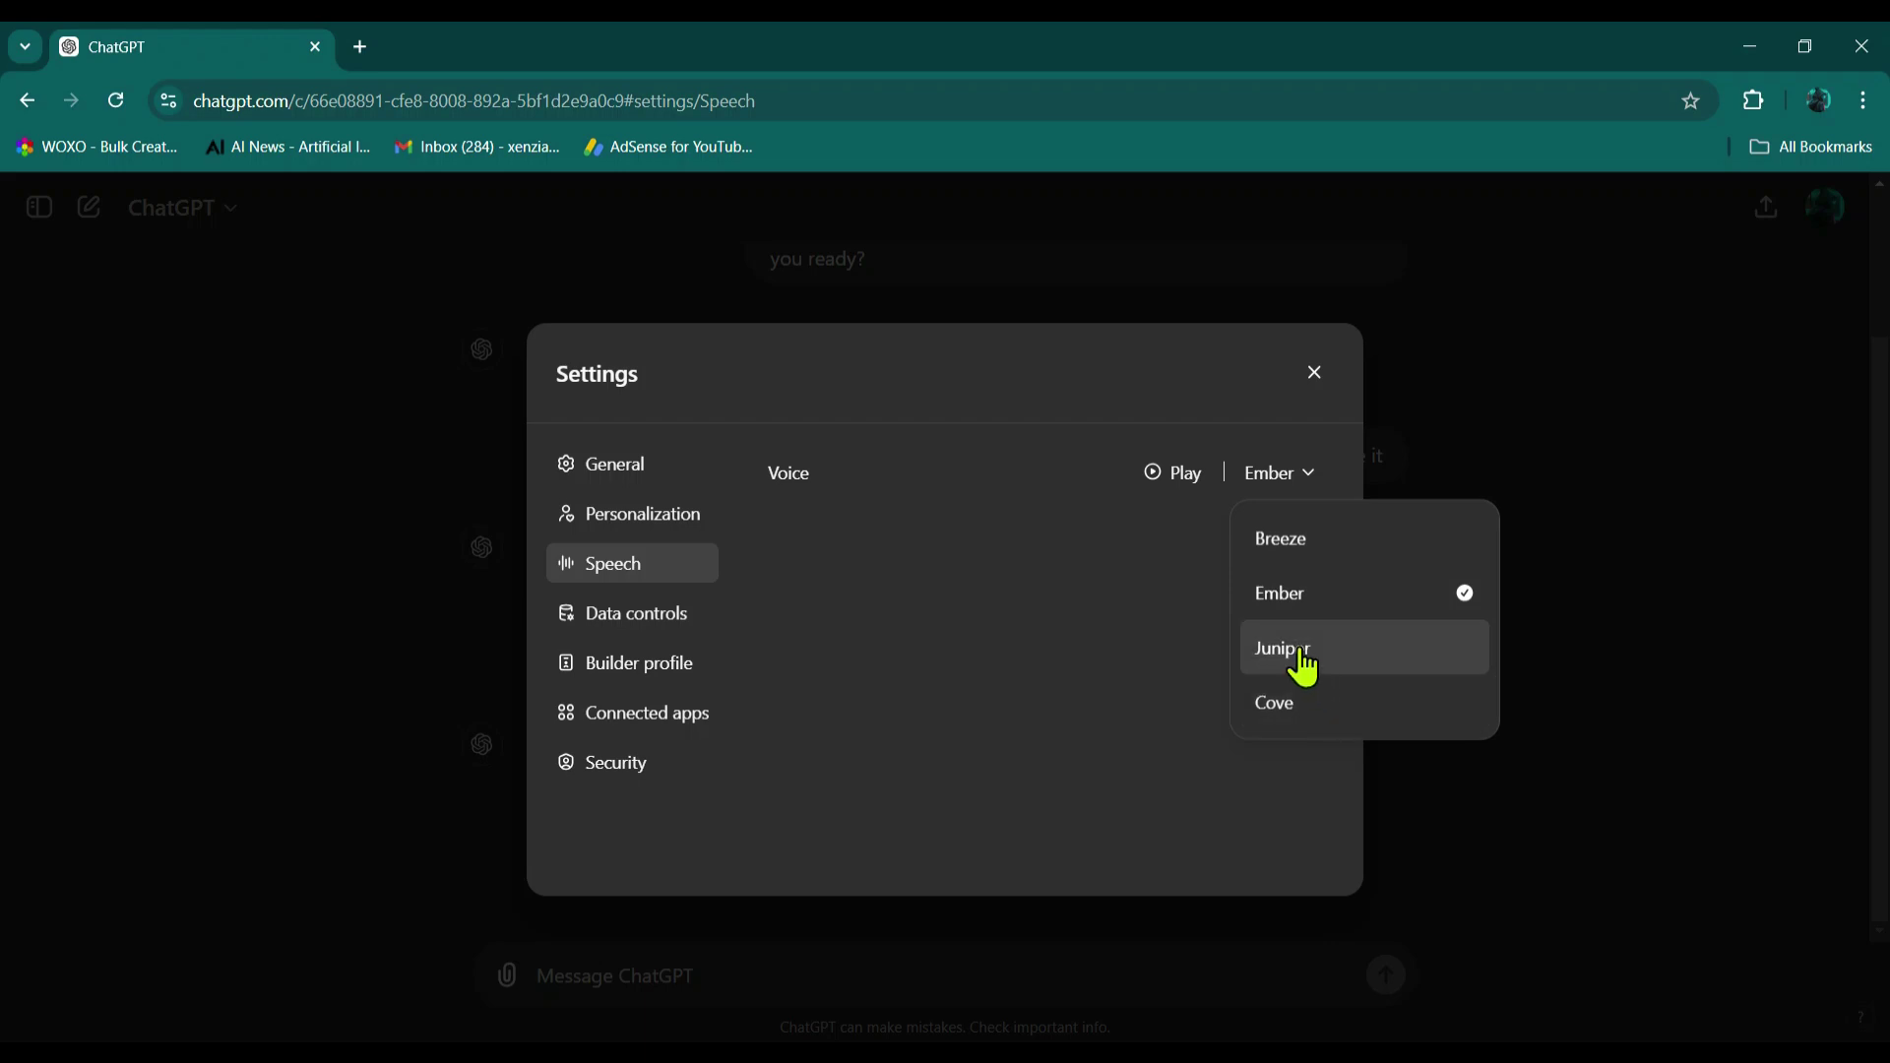
pyautogui.click(1318, 545)
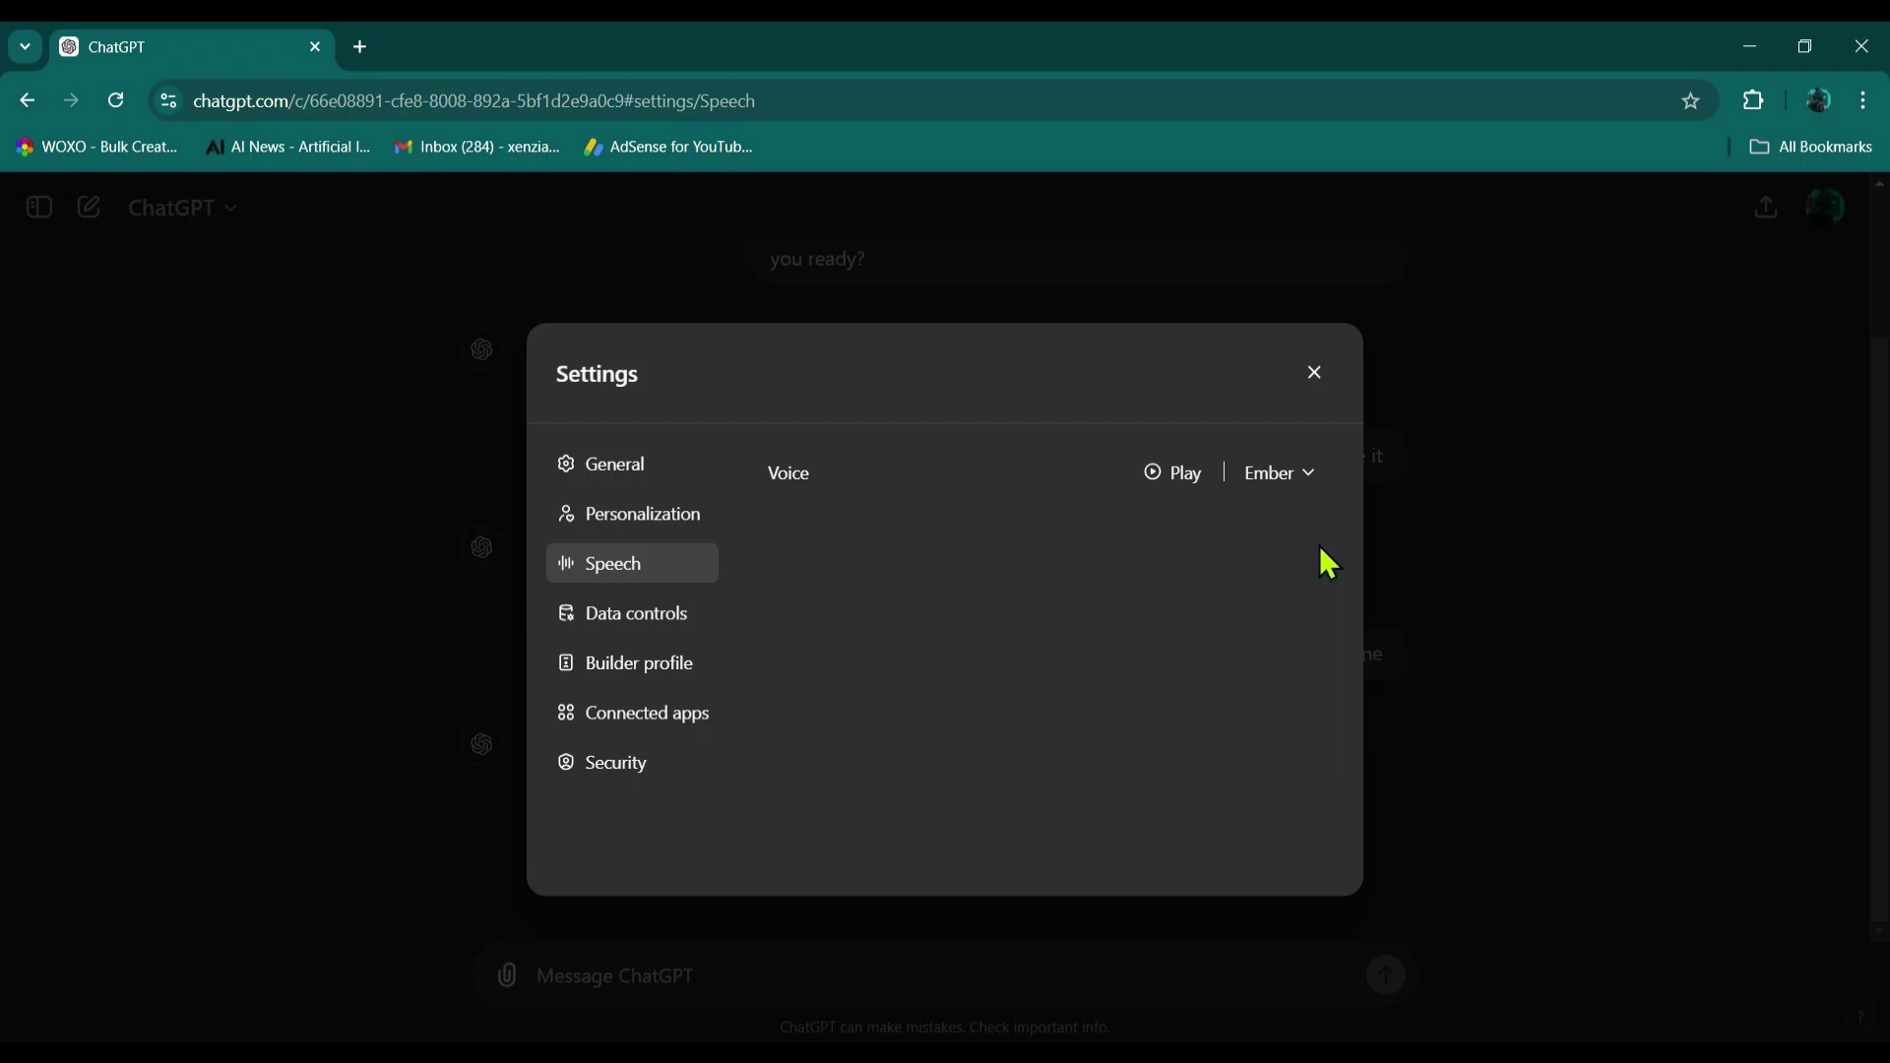
pyautogui.click(1150, 480)
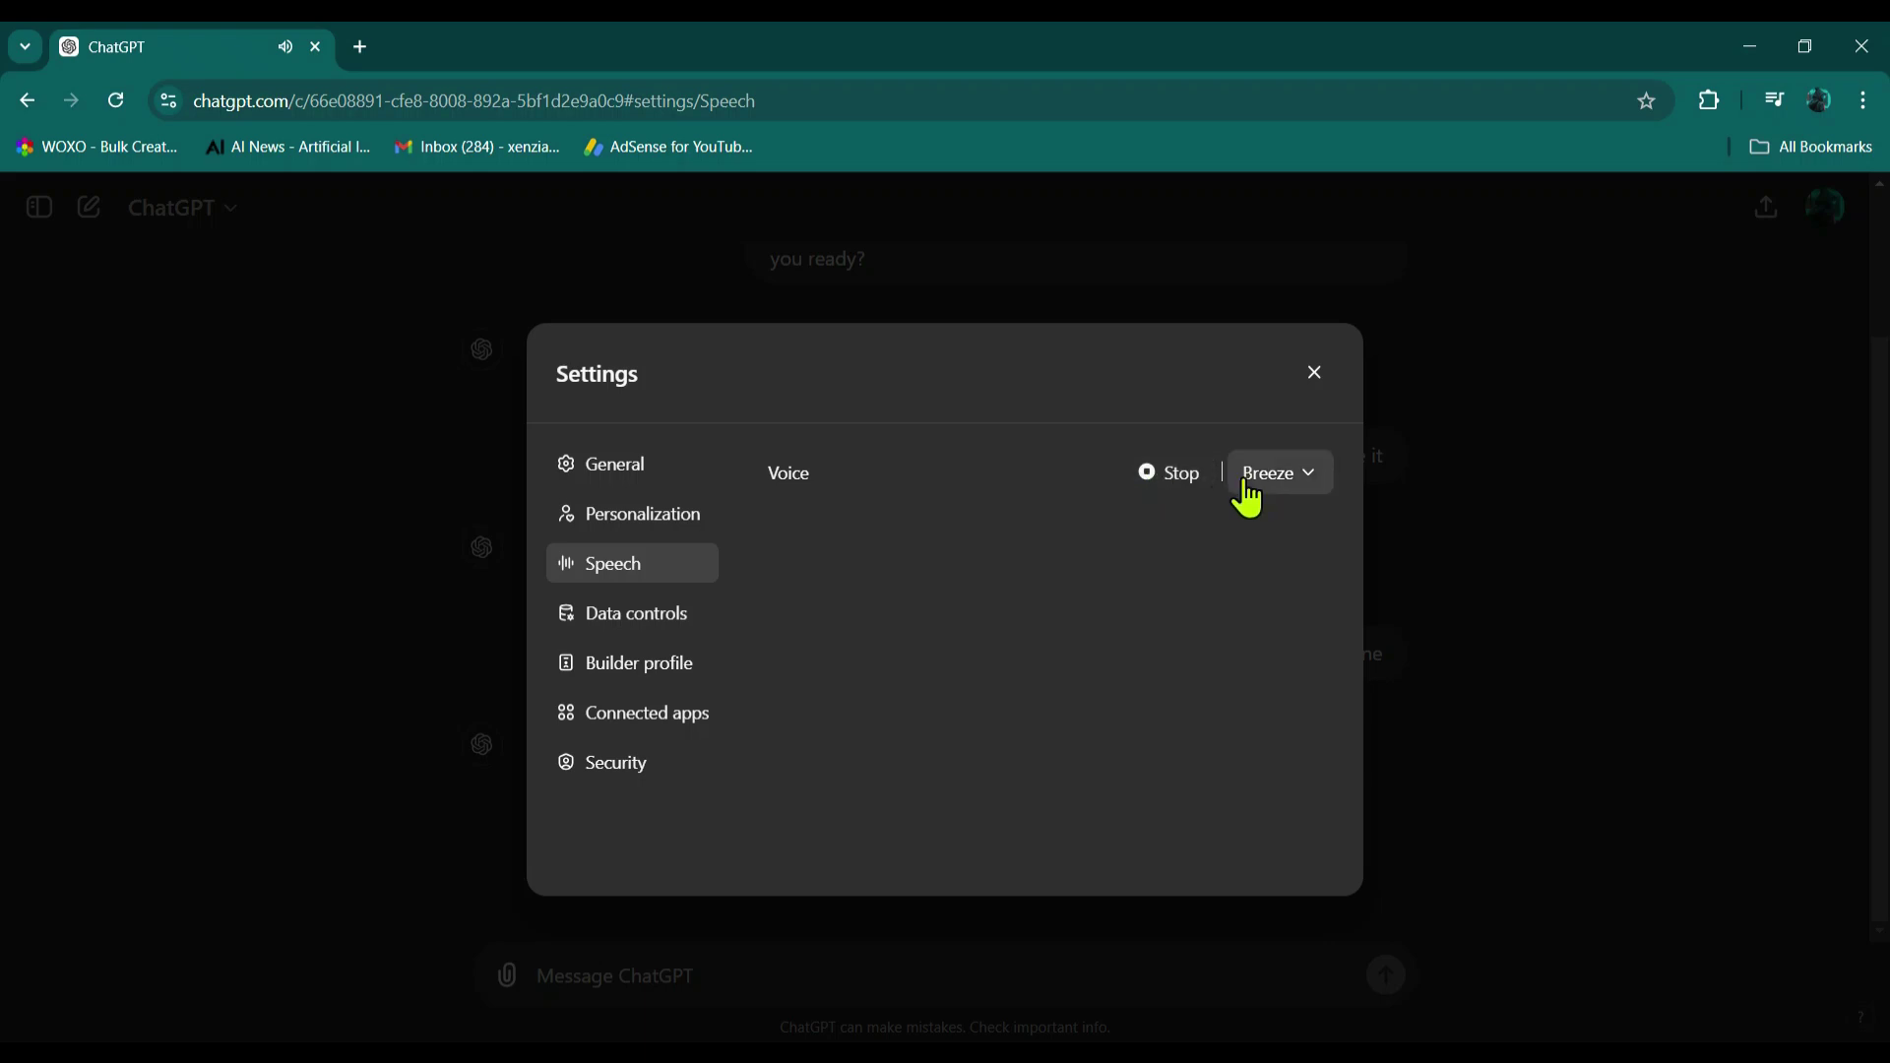
# Switch the voice to Juniper, preview it, and close the settings
pyautogui.click(1291, 488)
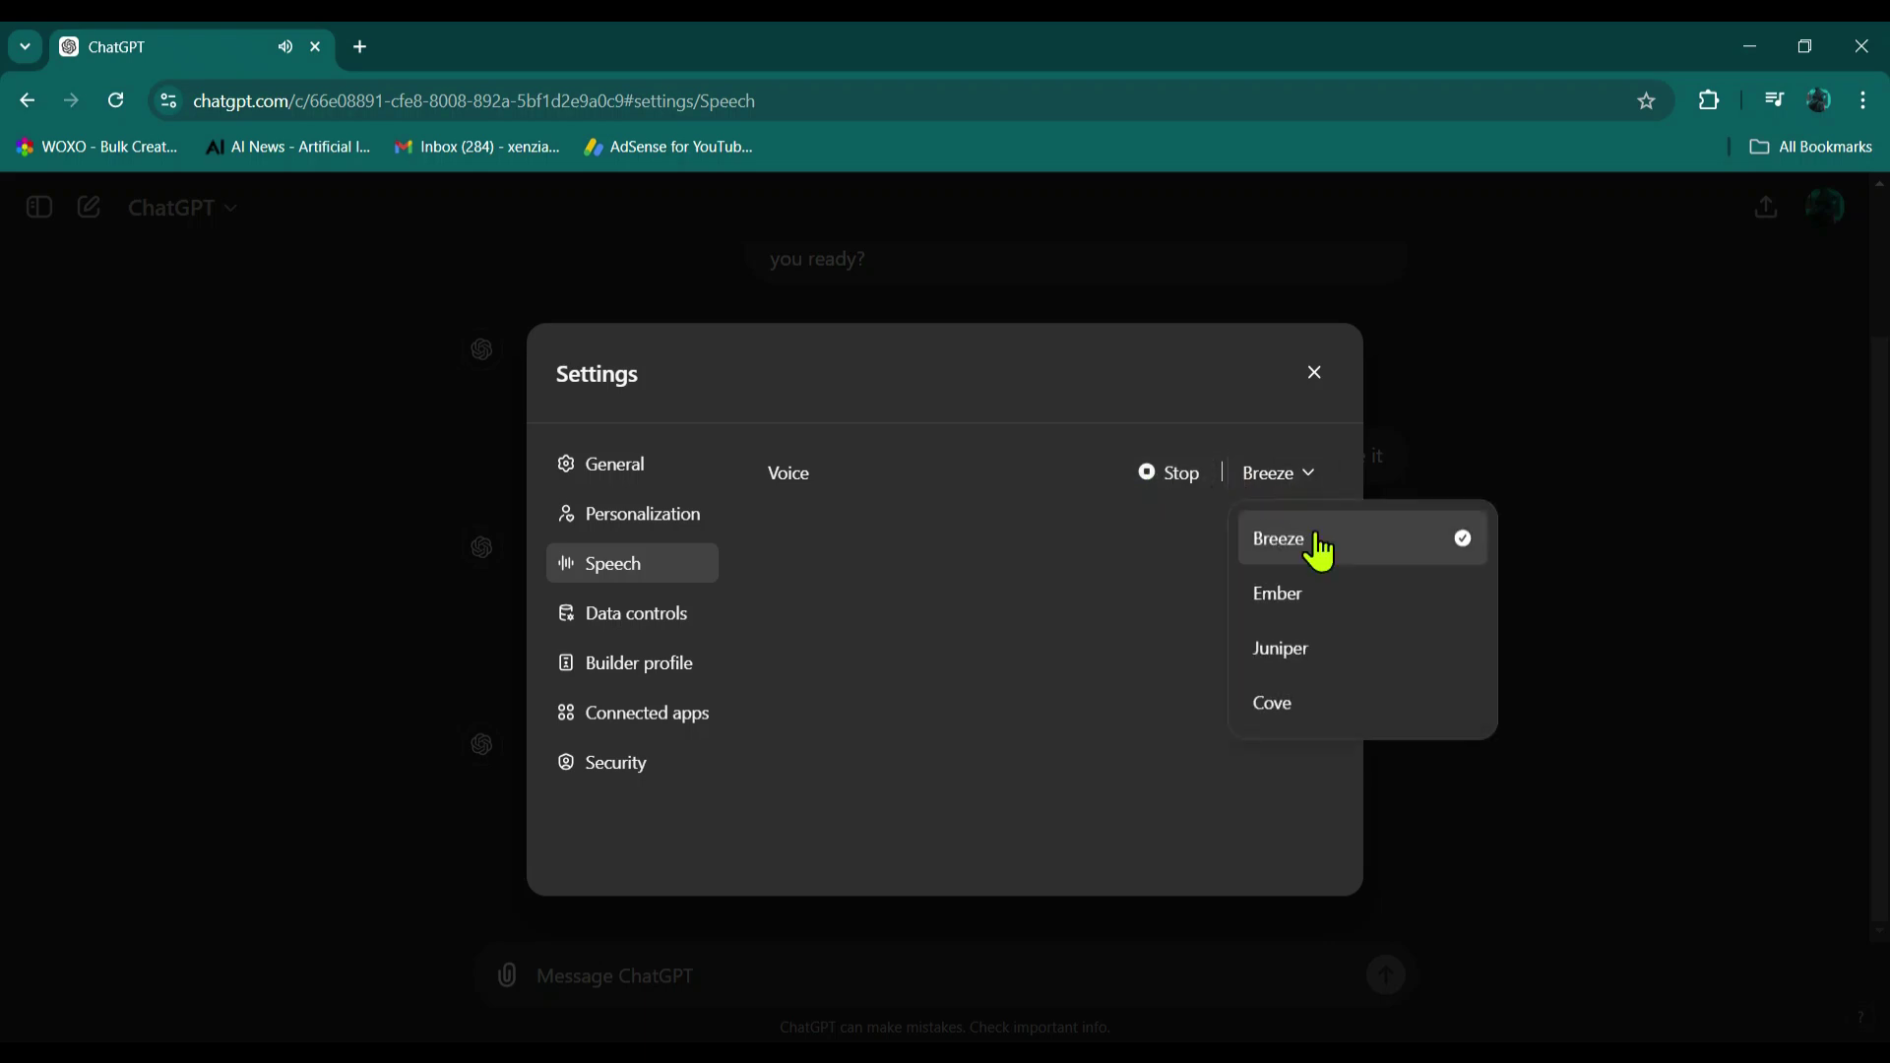
pyautogui.press('Escape')
pyautogui.click(1149, 480)
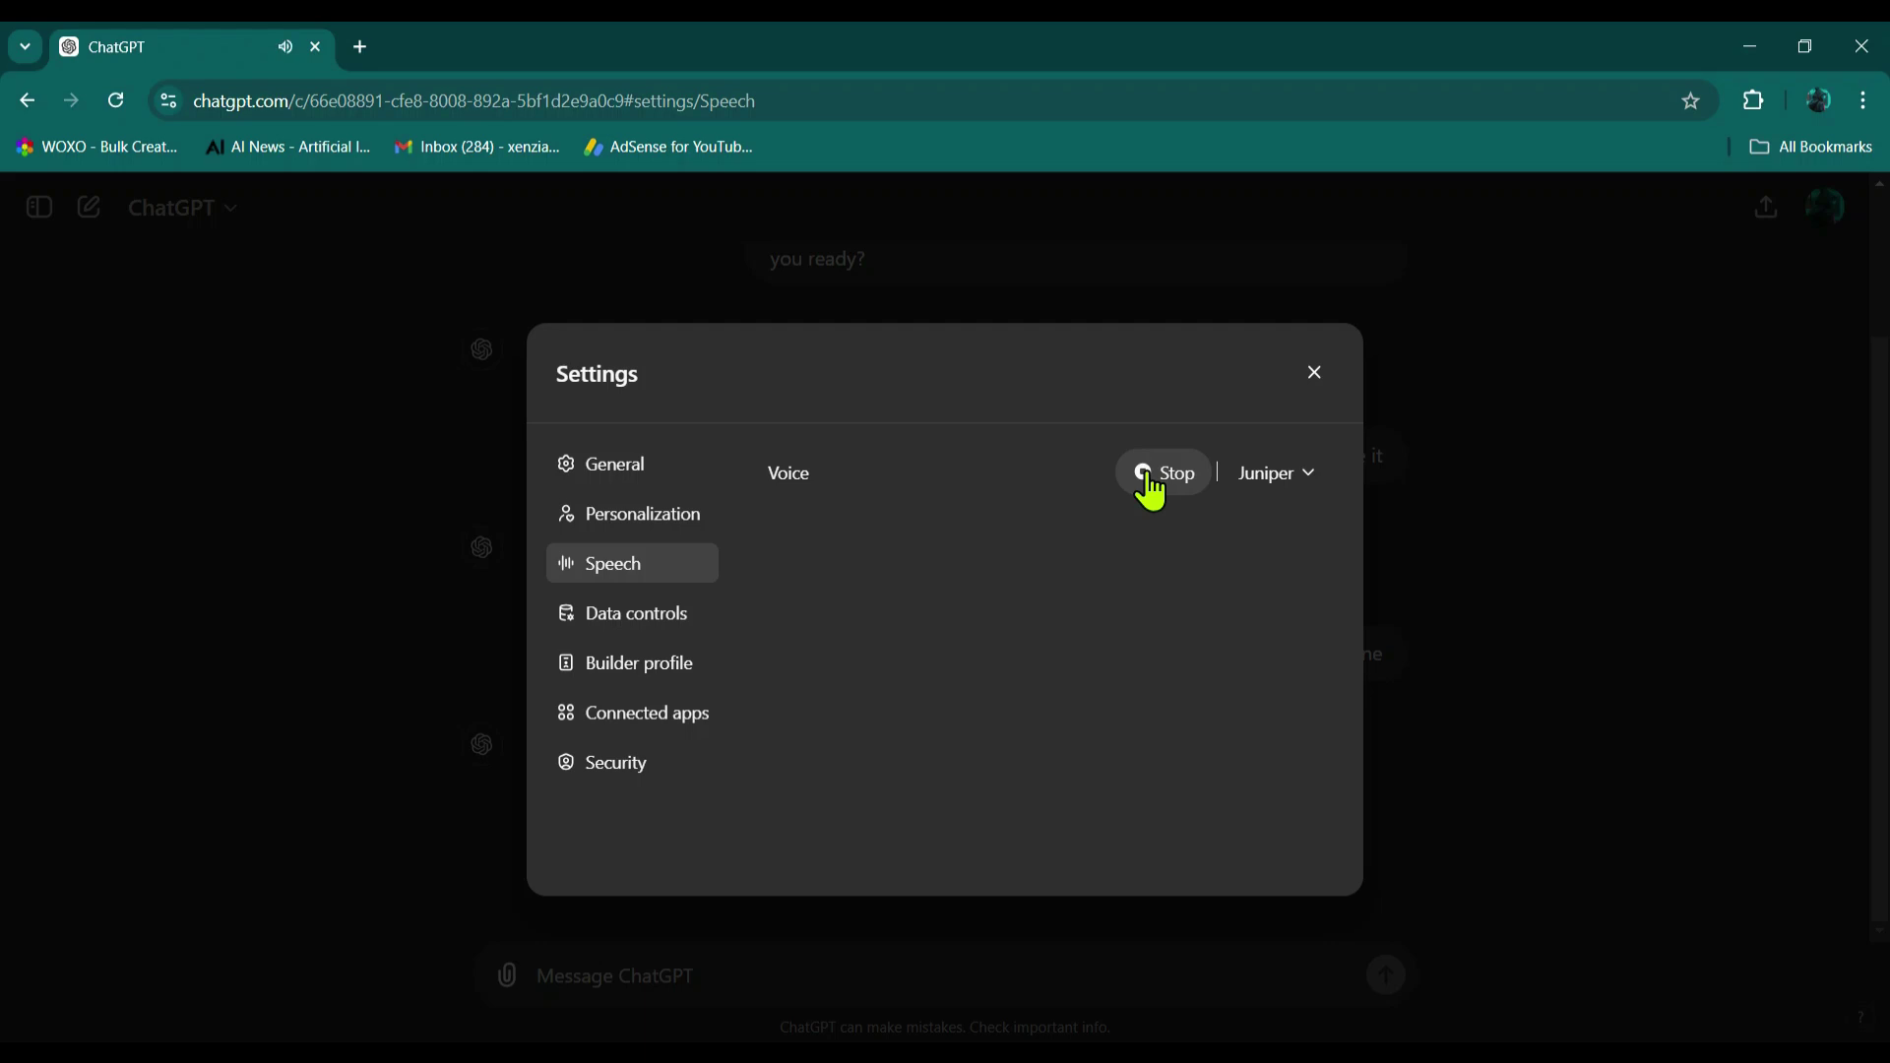
pyautogui.click(1314, 373)
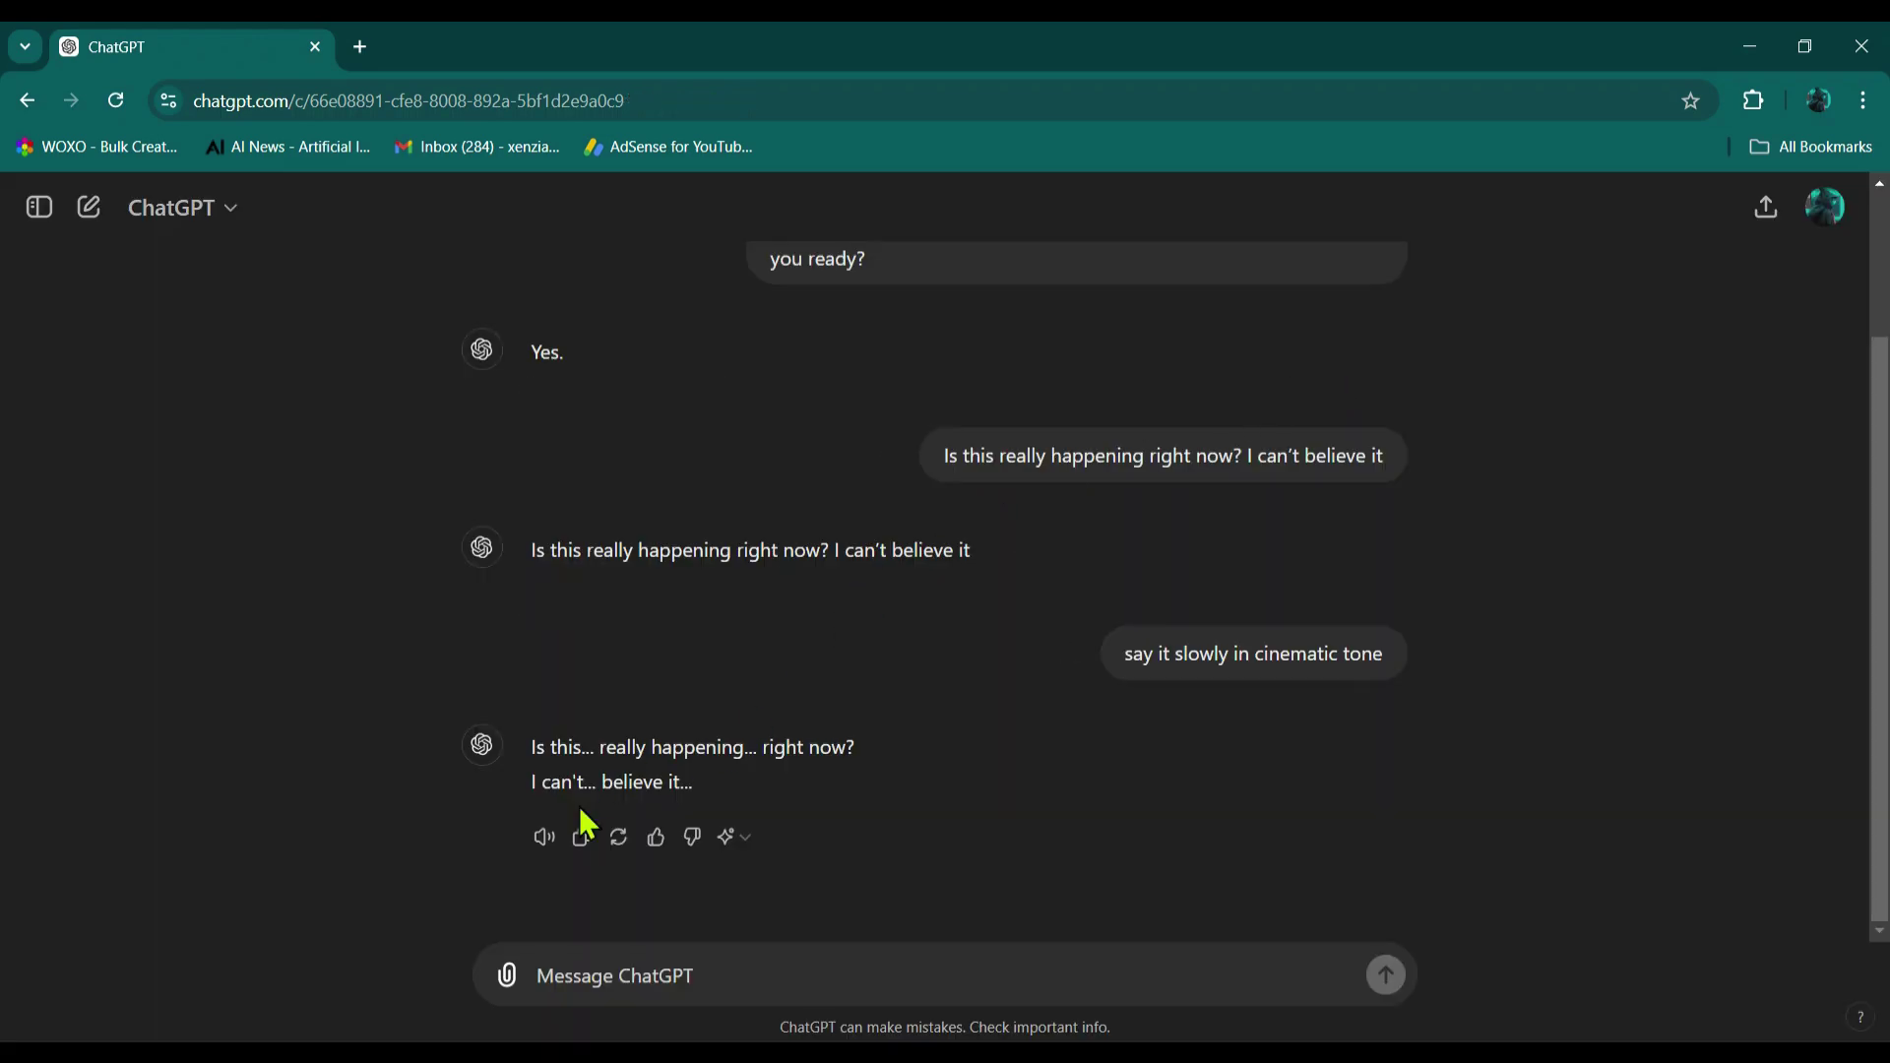
# Play the cinematic reply aloud, then send 'say it while laughing'
pyautogui.click(544, 837)
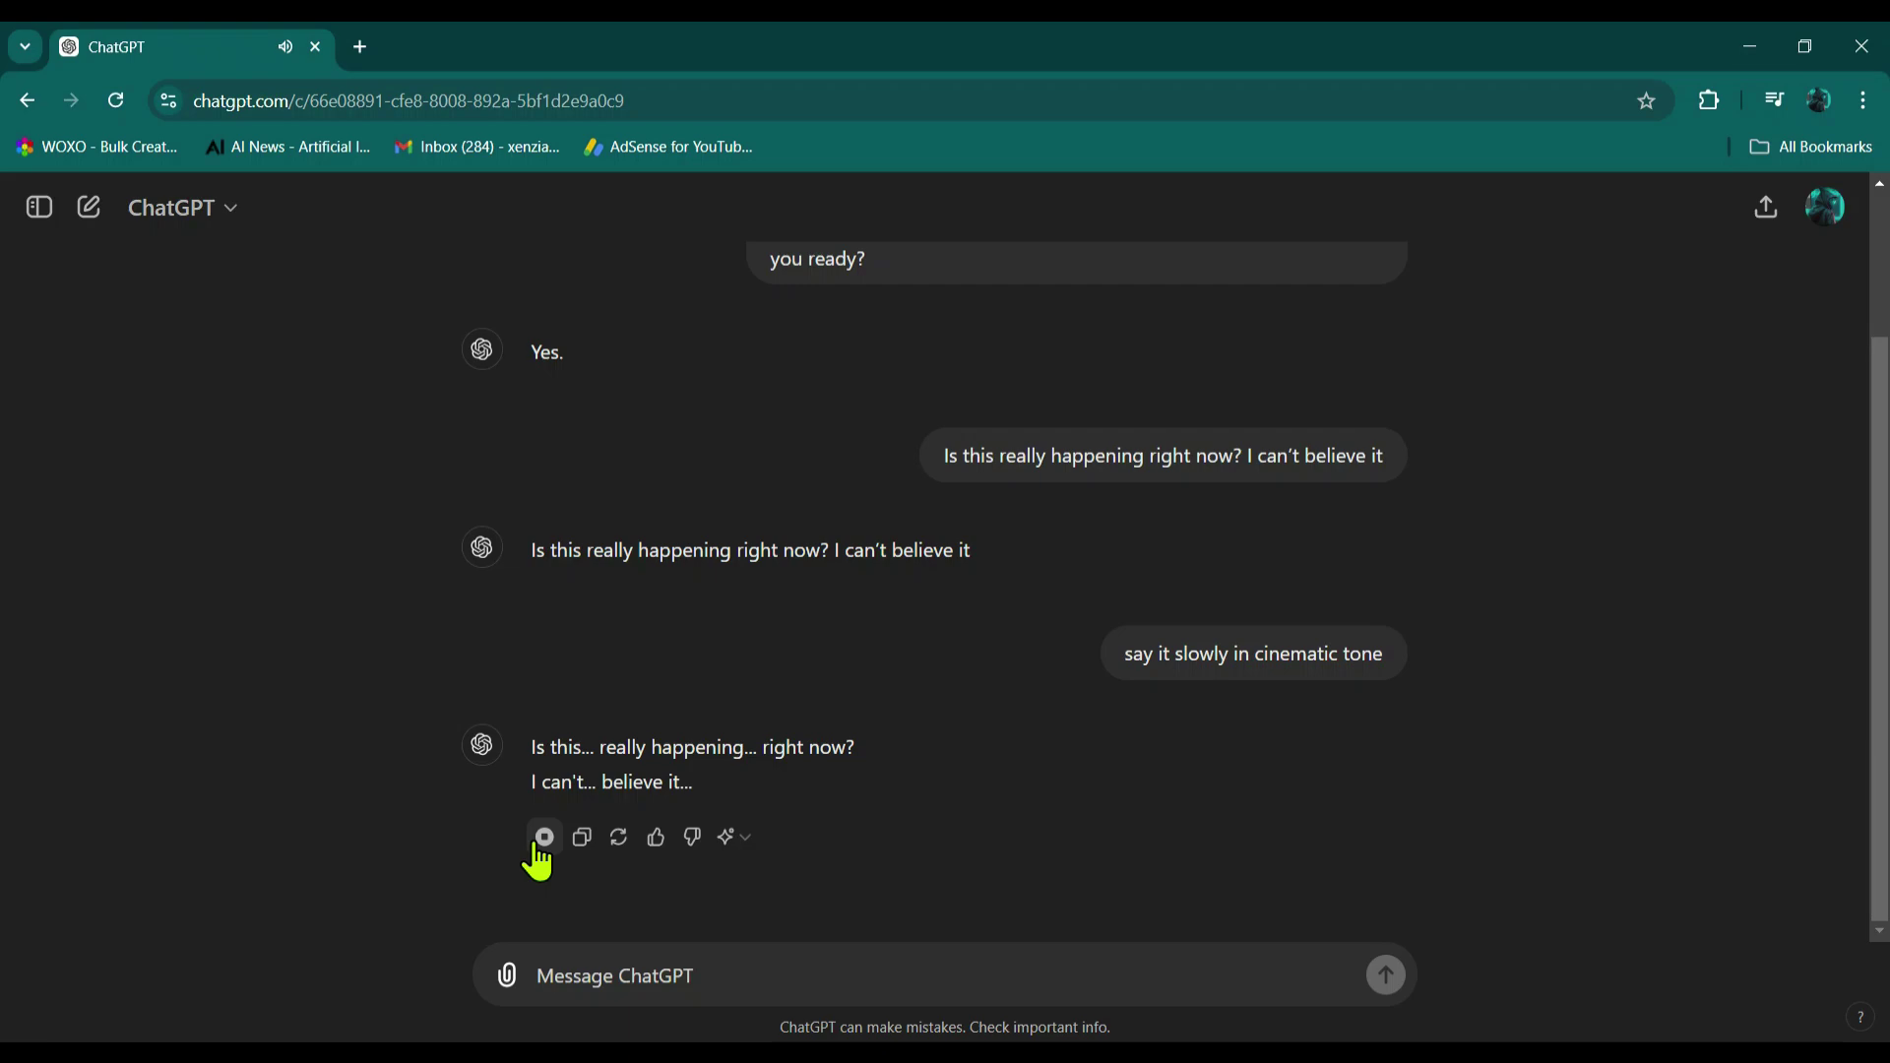
pyautogui.click(603, 981)
pyautogui.write('say it')
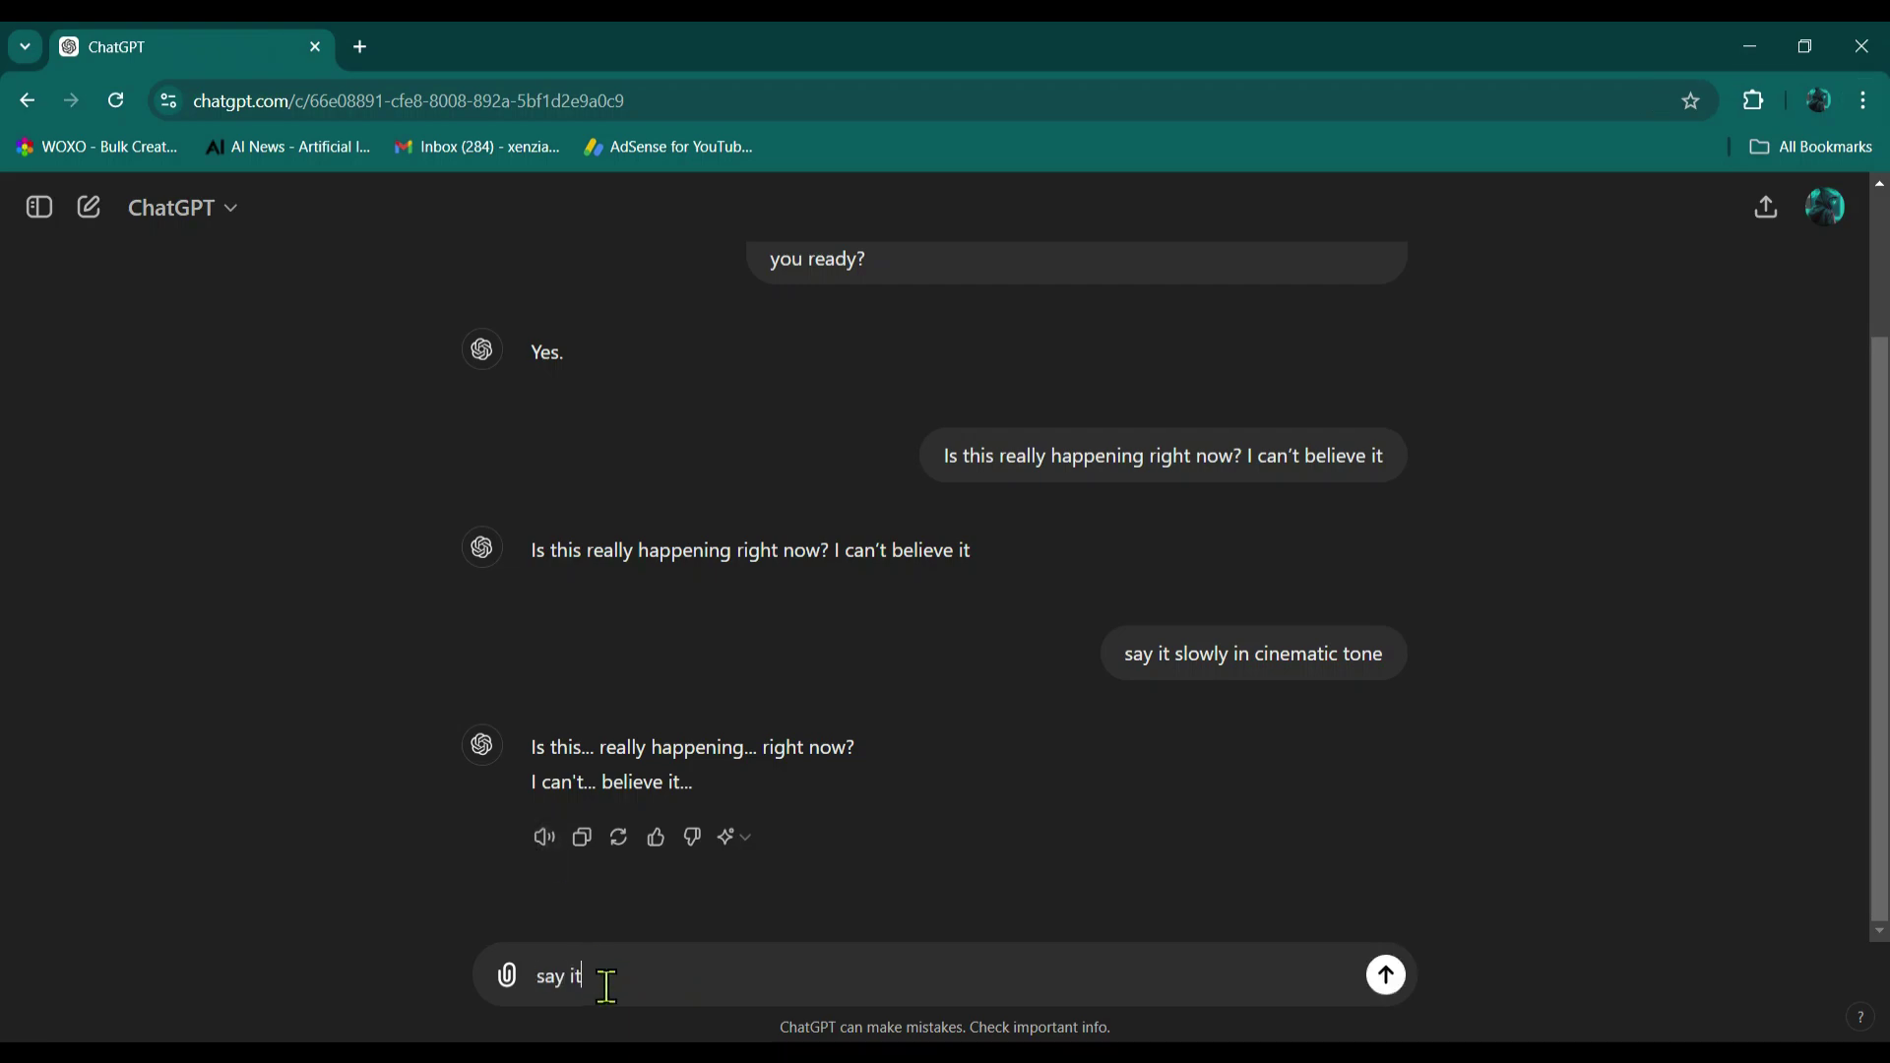
pyautogui.write('ghin')
pyautogui.press('Return')
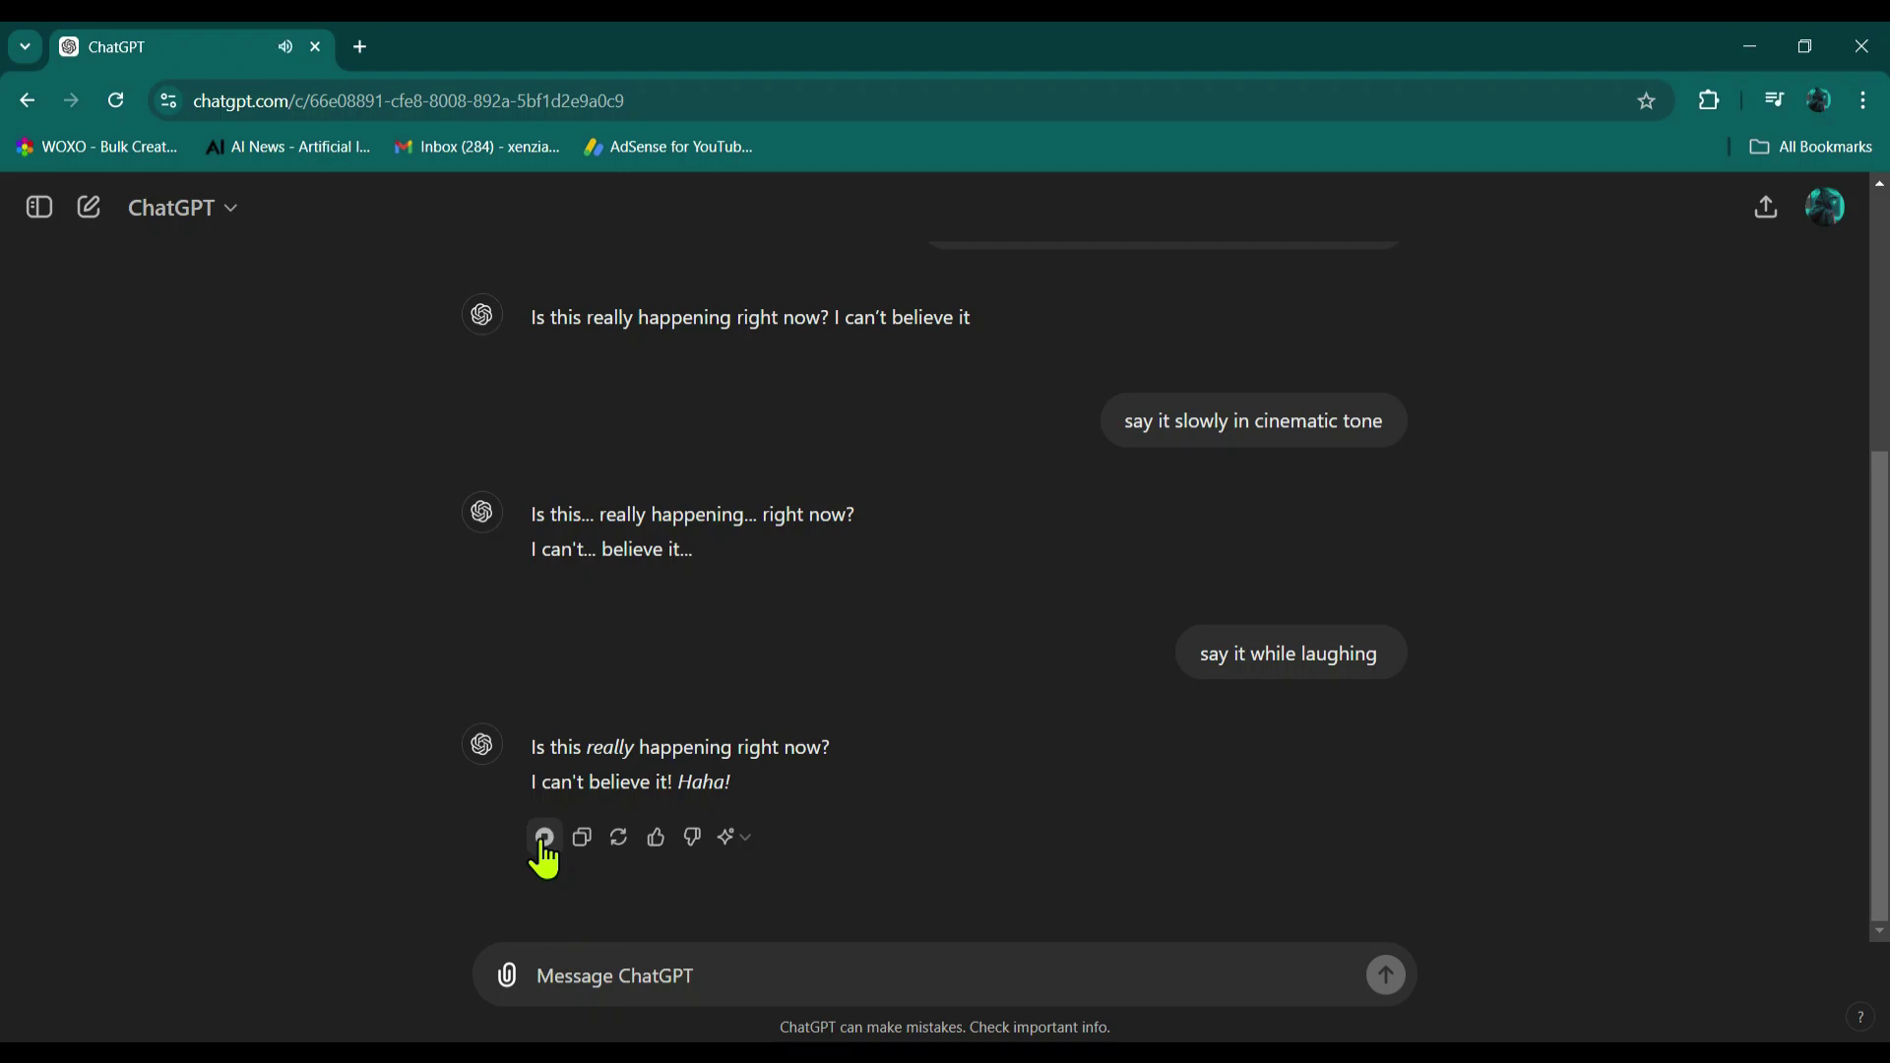
# Stop the laughing playback, send 'say it in spanish' and hear the Spanish reply aloud
pyautogui.click(544, 838)
pyautogui.click(704, 971)
pyautogui.write('say it in spanish')
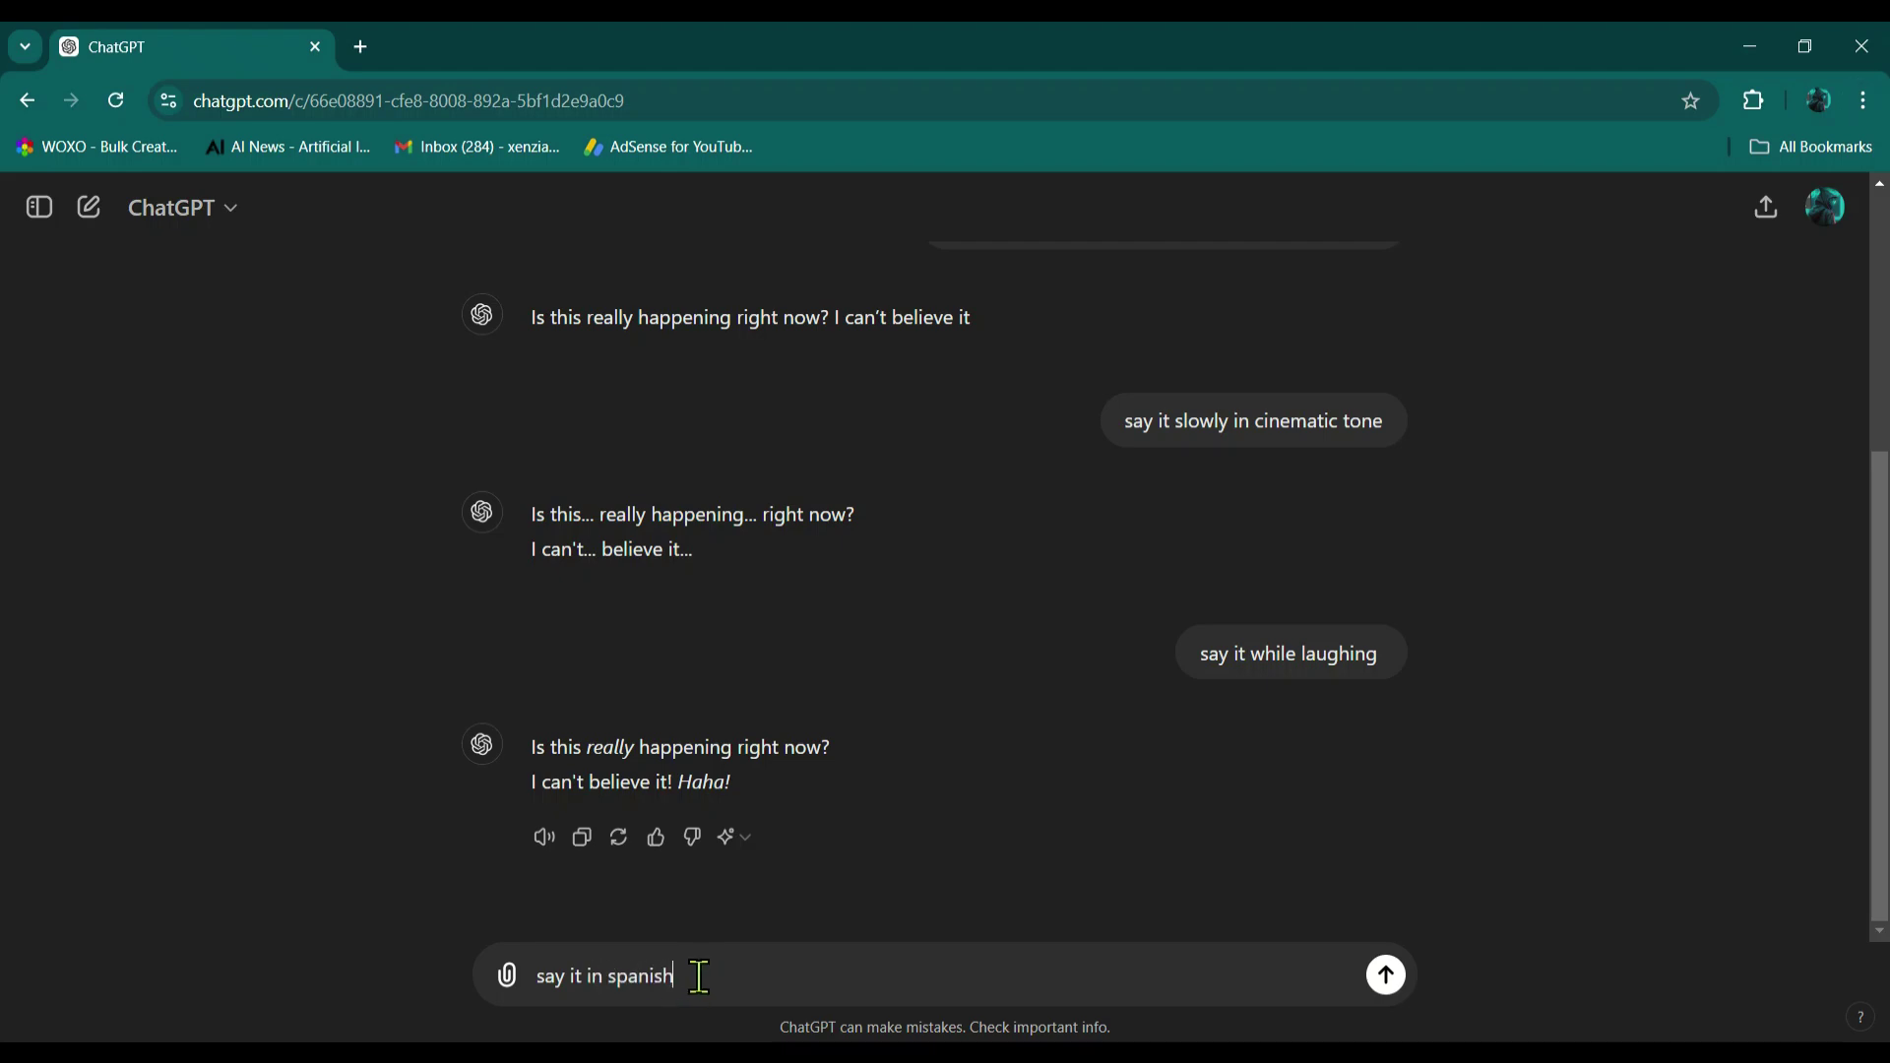
pyautogui.press('Return')
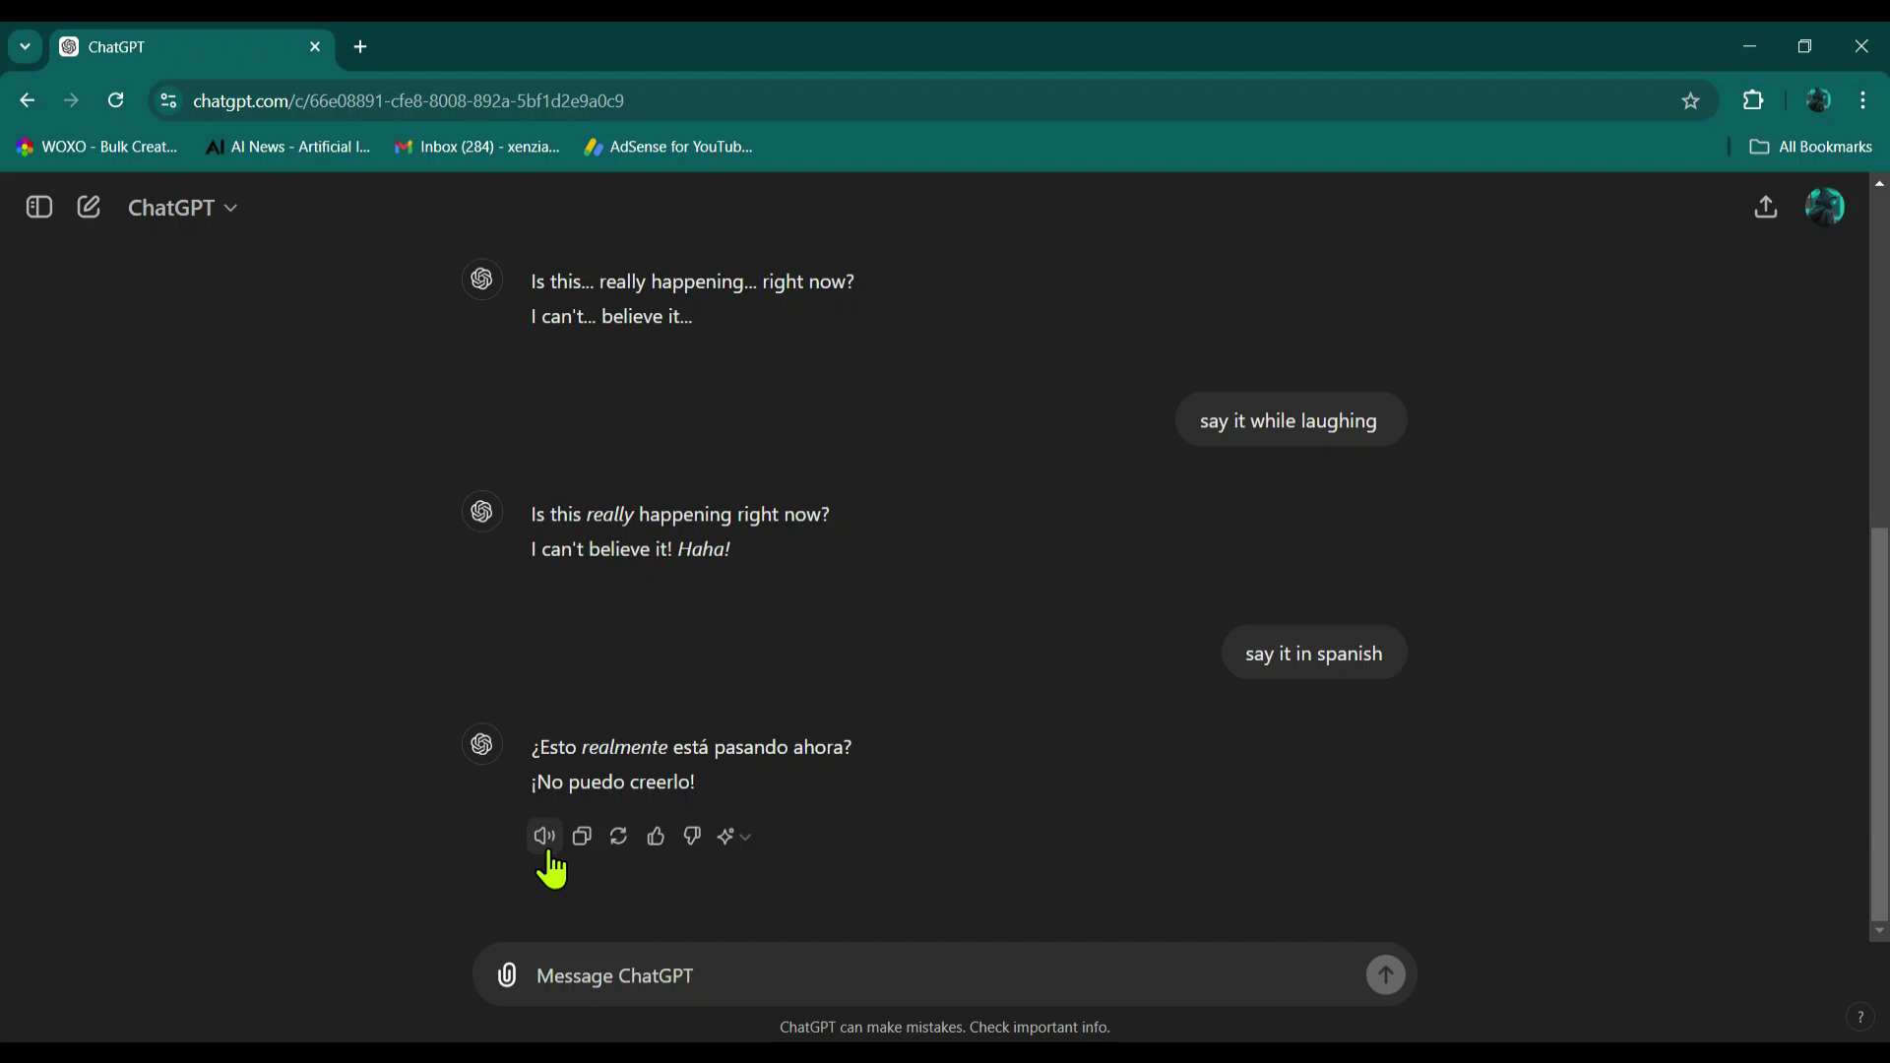
pyautogui.click(546, 842)
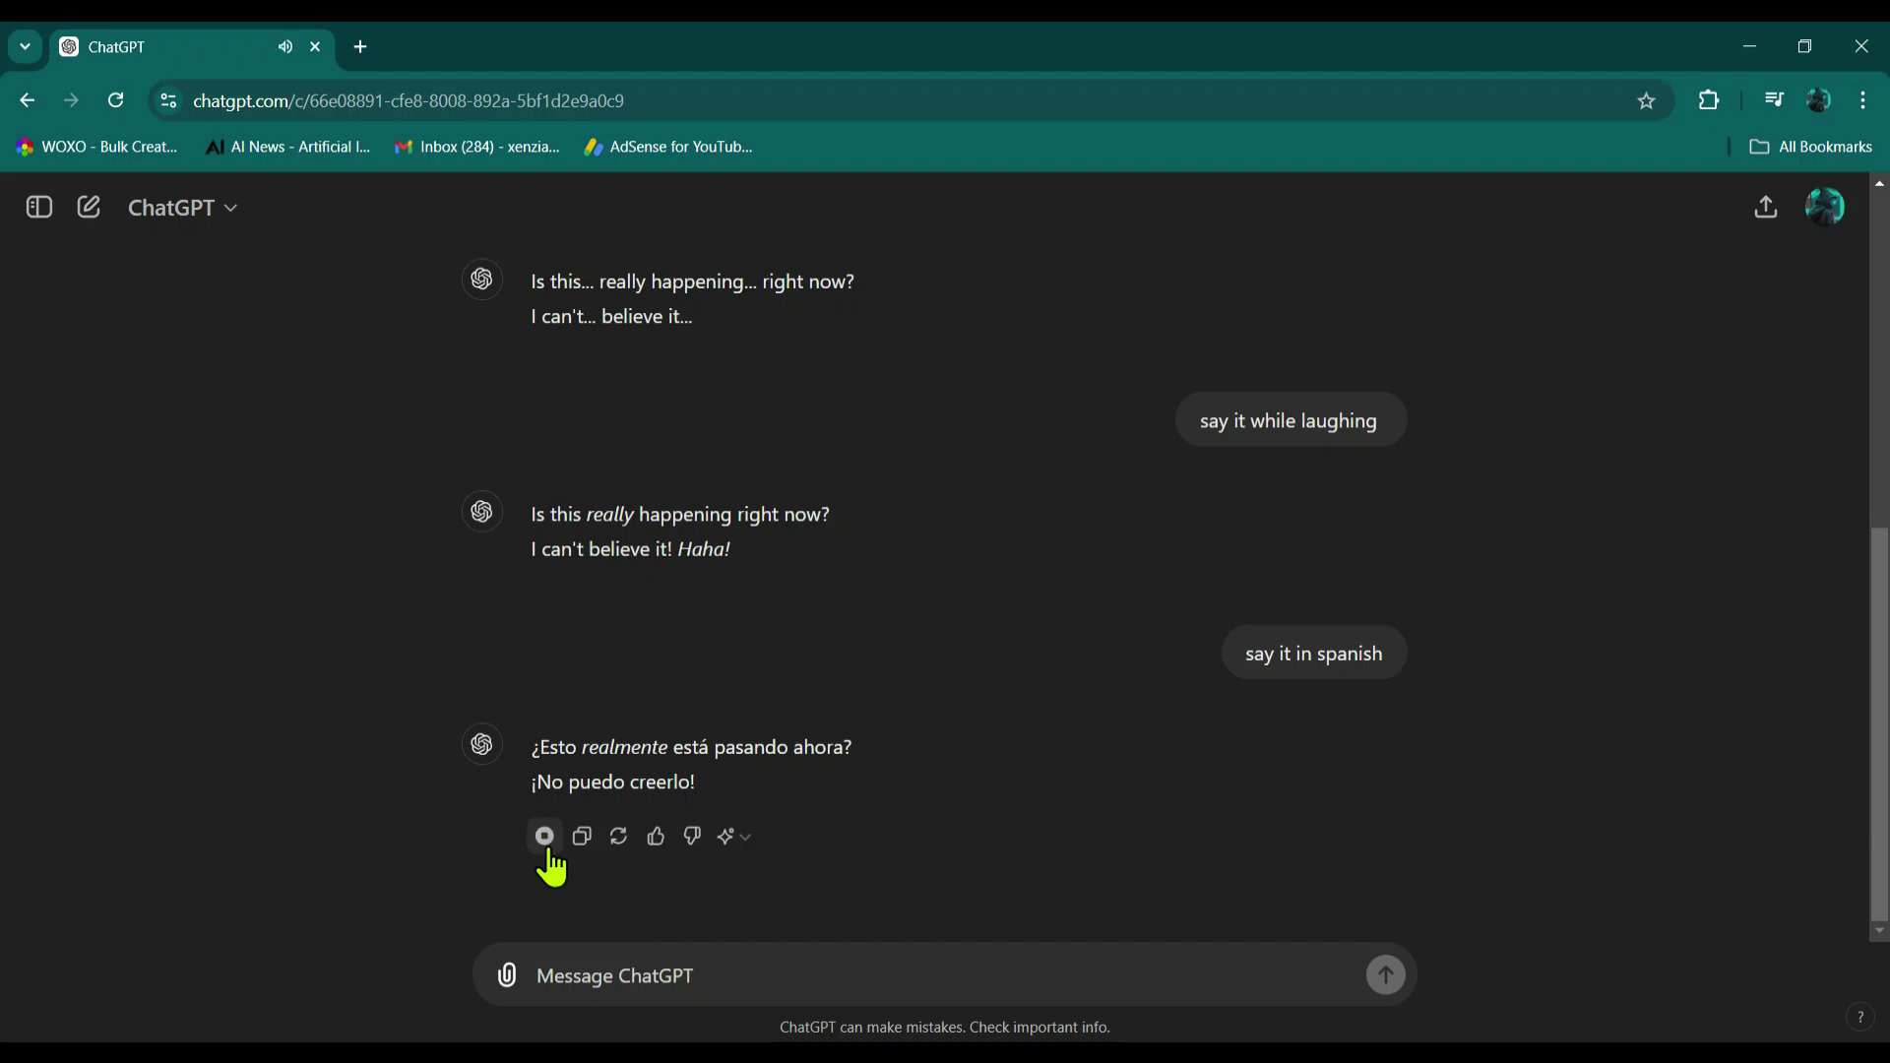
# Send 'say it in hindi', hear the Hindi reply aloud, then send 'say it in urdu'
pyautogui.click(635, 980)
pyautogui.write('say it in hindi')
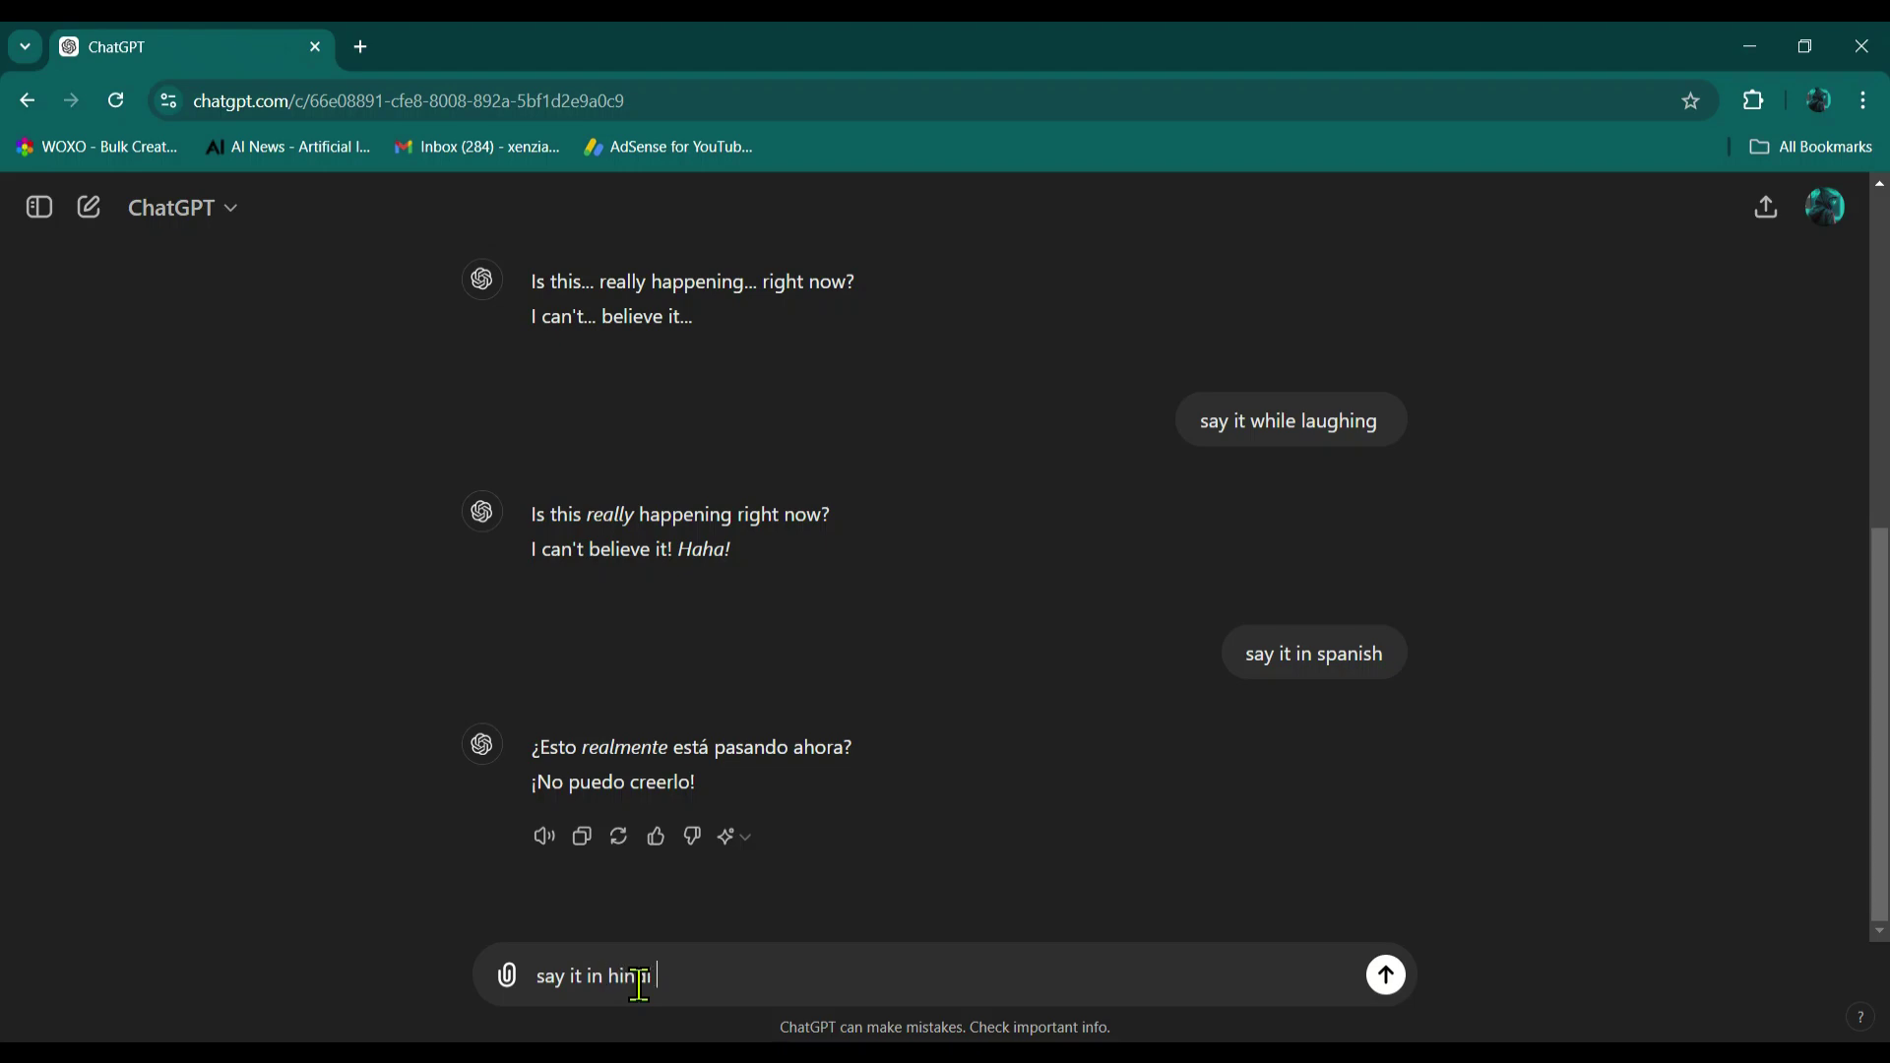
pyautogui.press('Return')
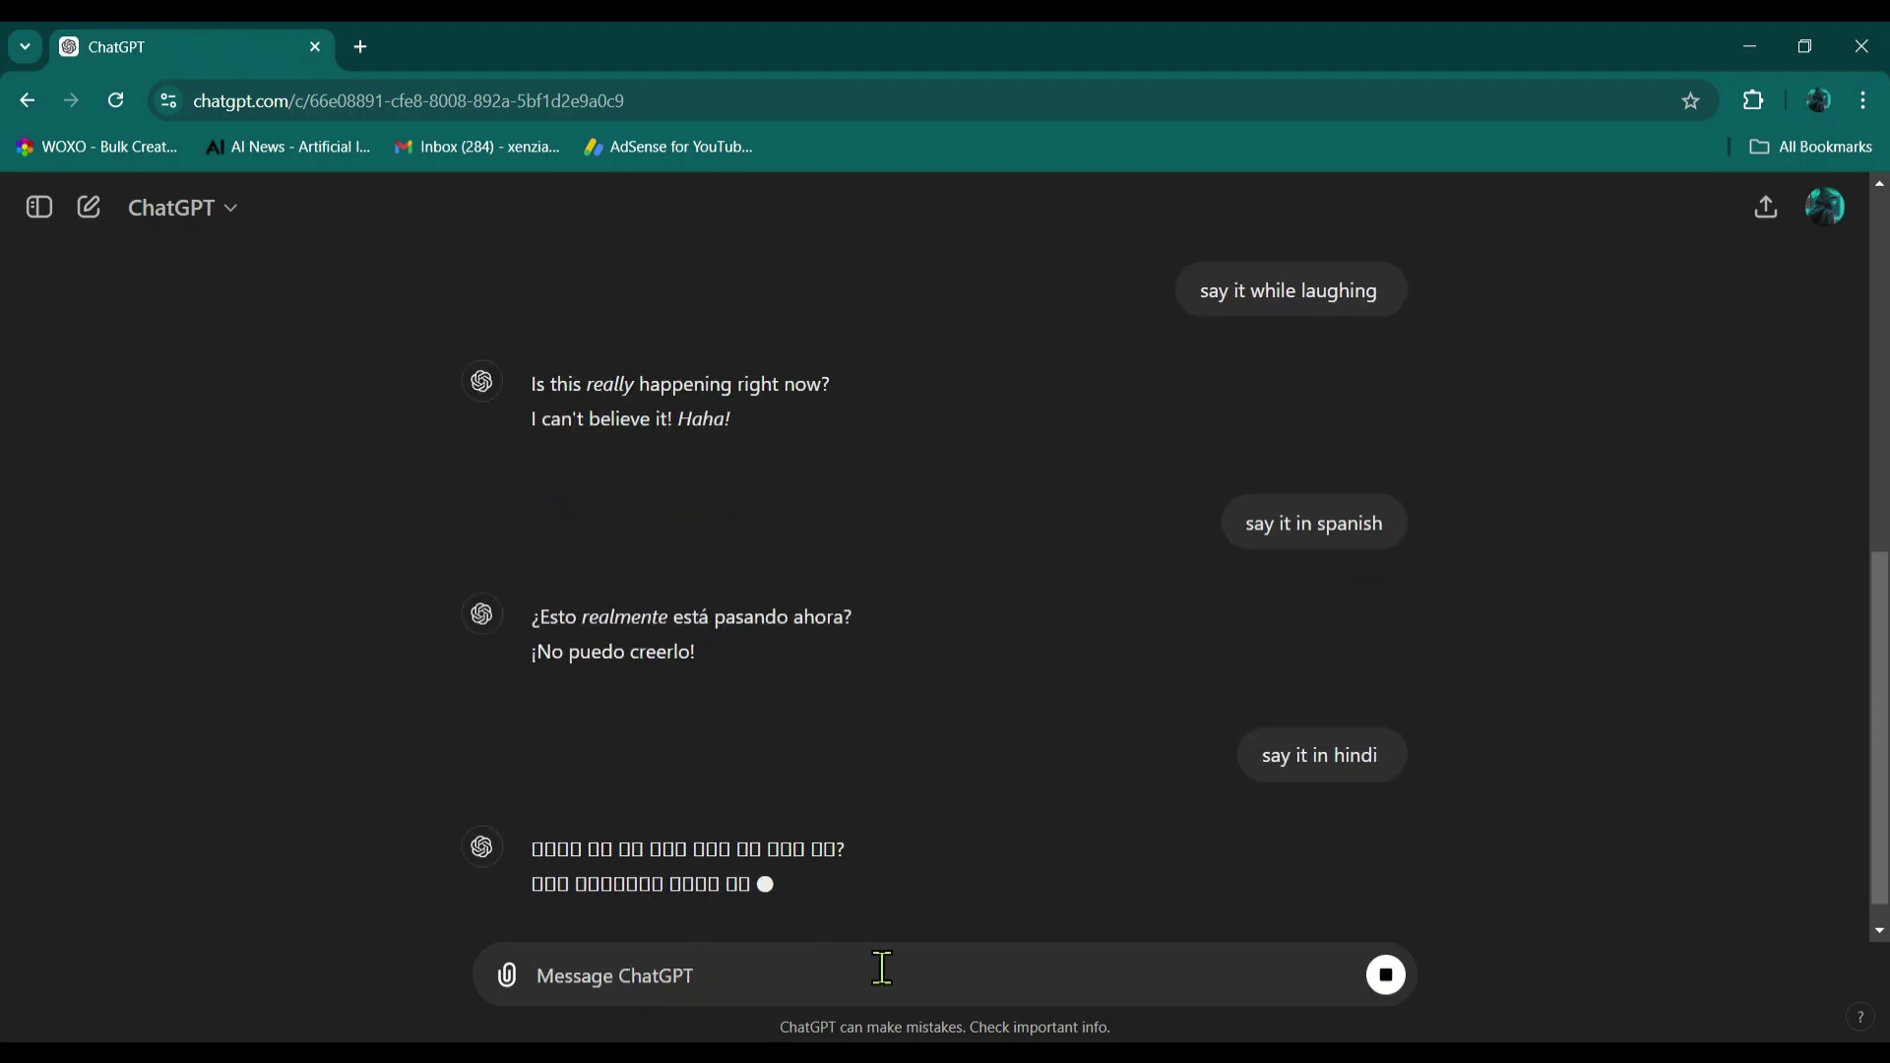
pyautogui.click(544, 837)
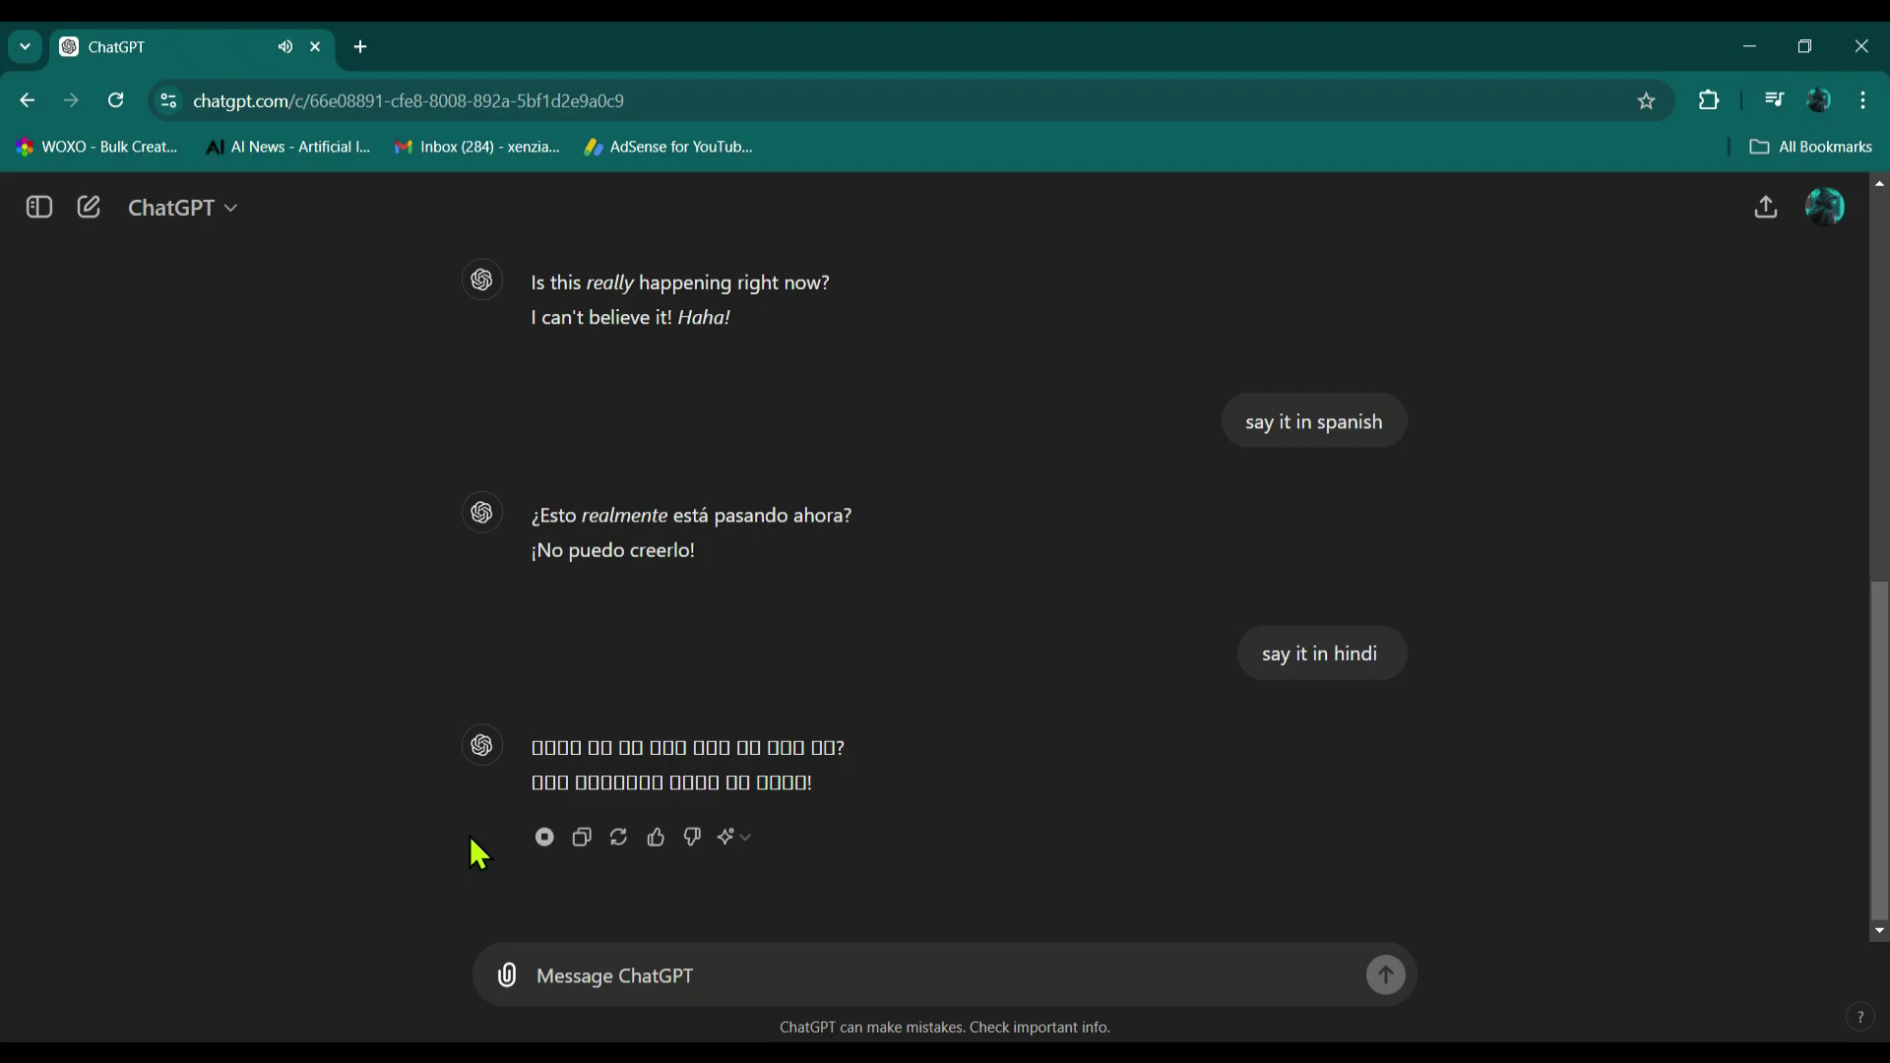
pyautogui.click(611, 980)
pyautogui.write('say')
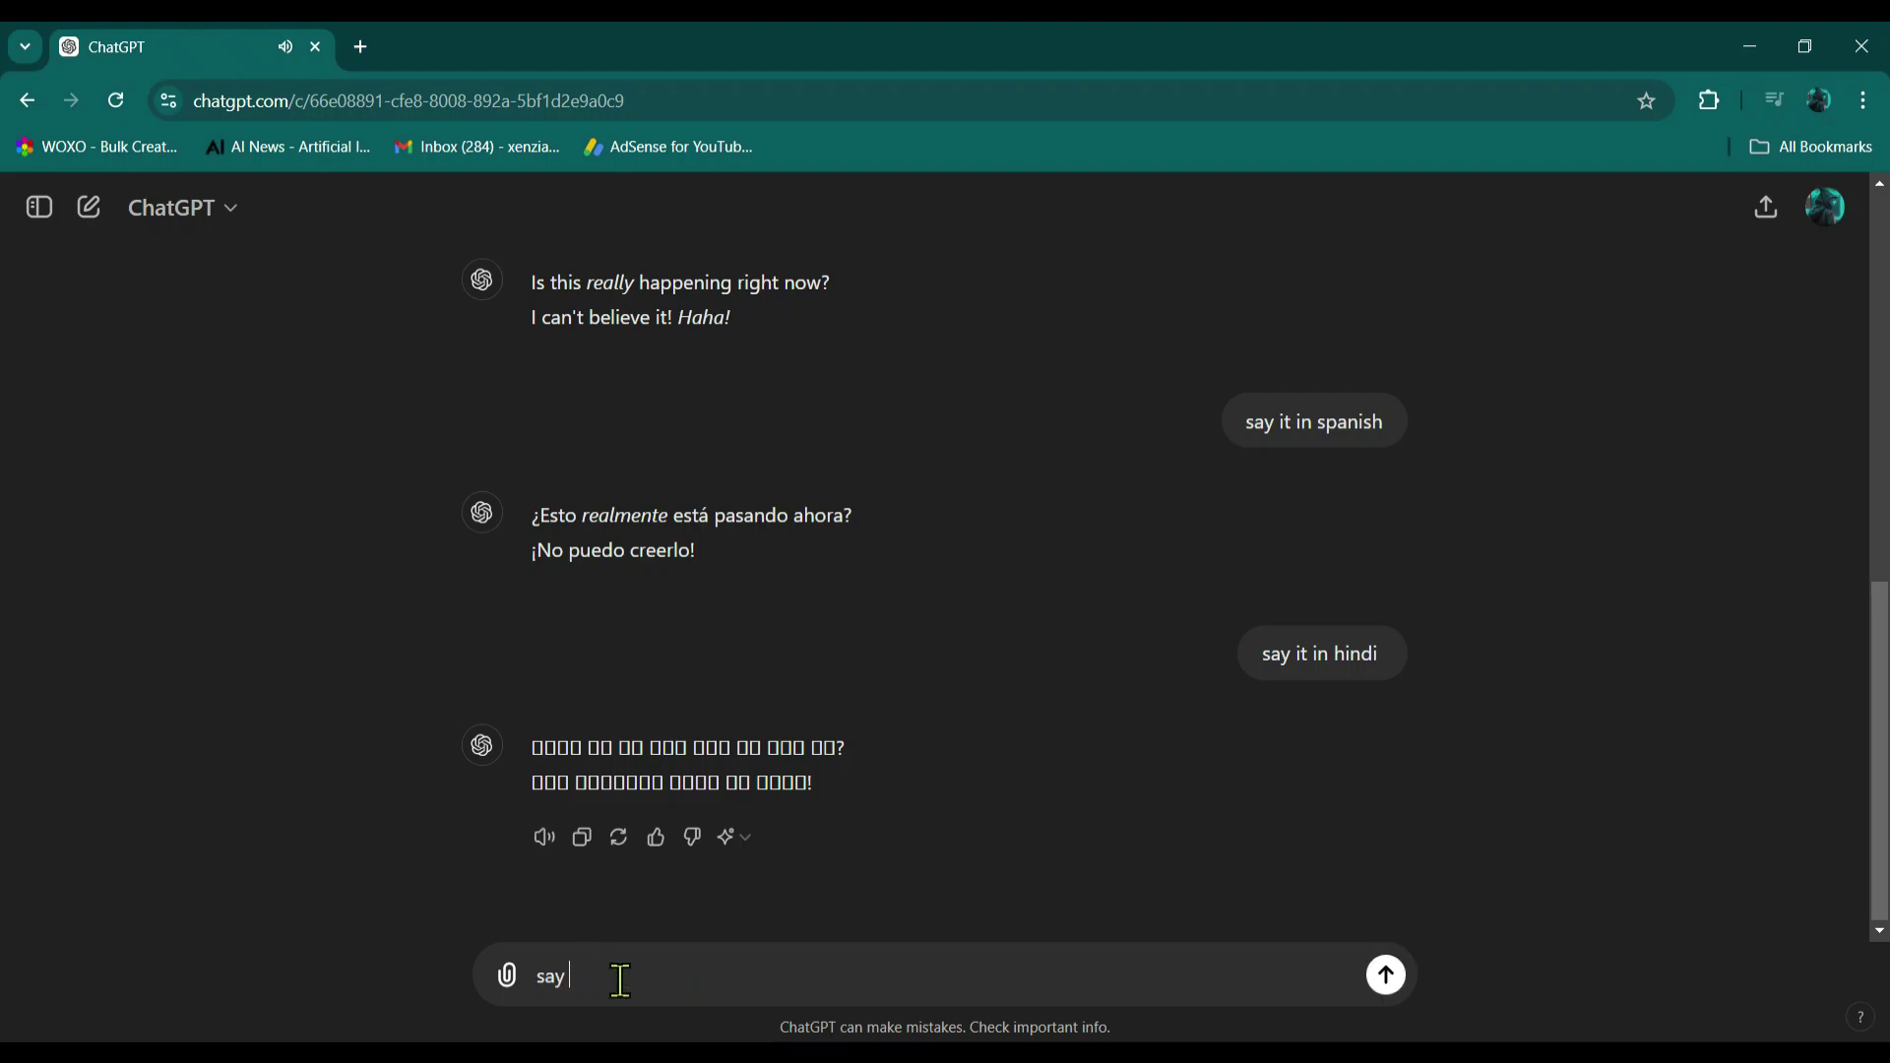
pyautogui.write(' it in urdu')
pyautogui.press('Return')
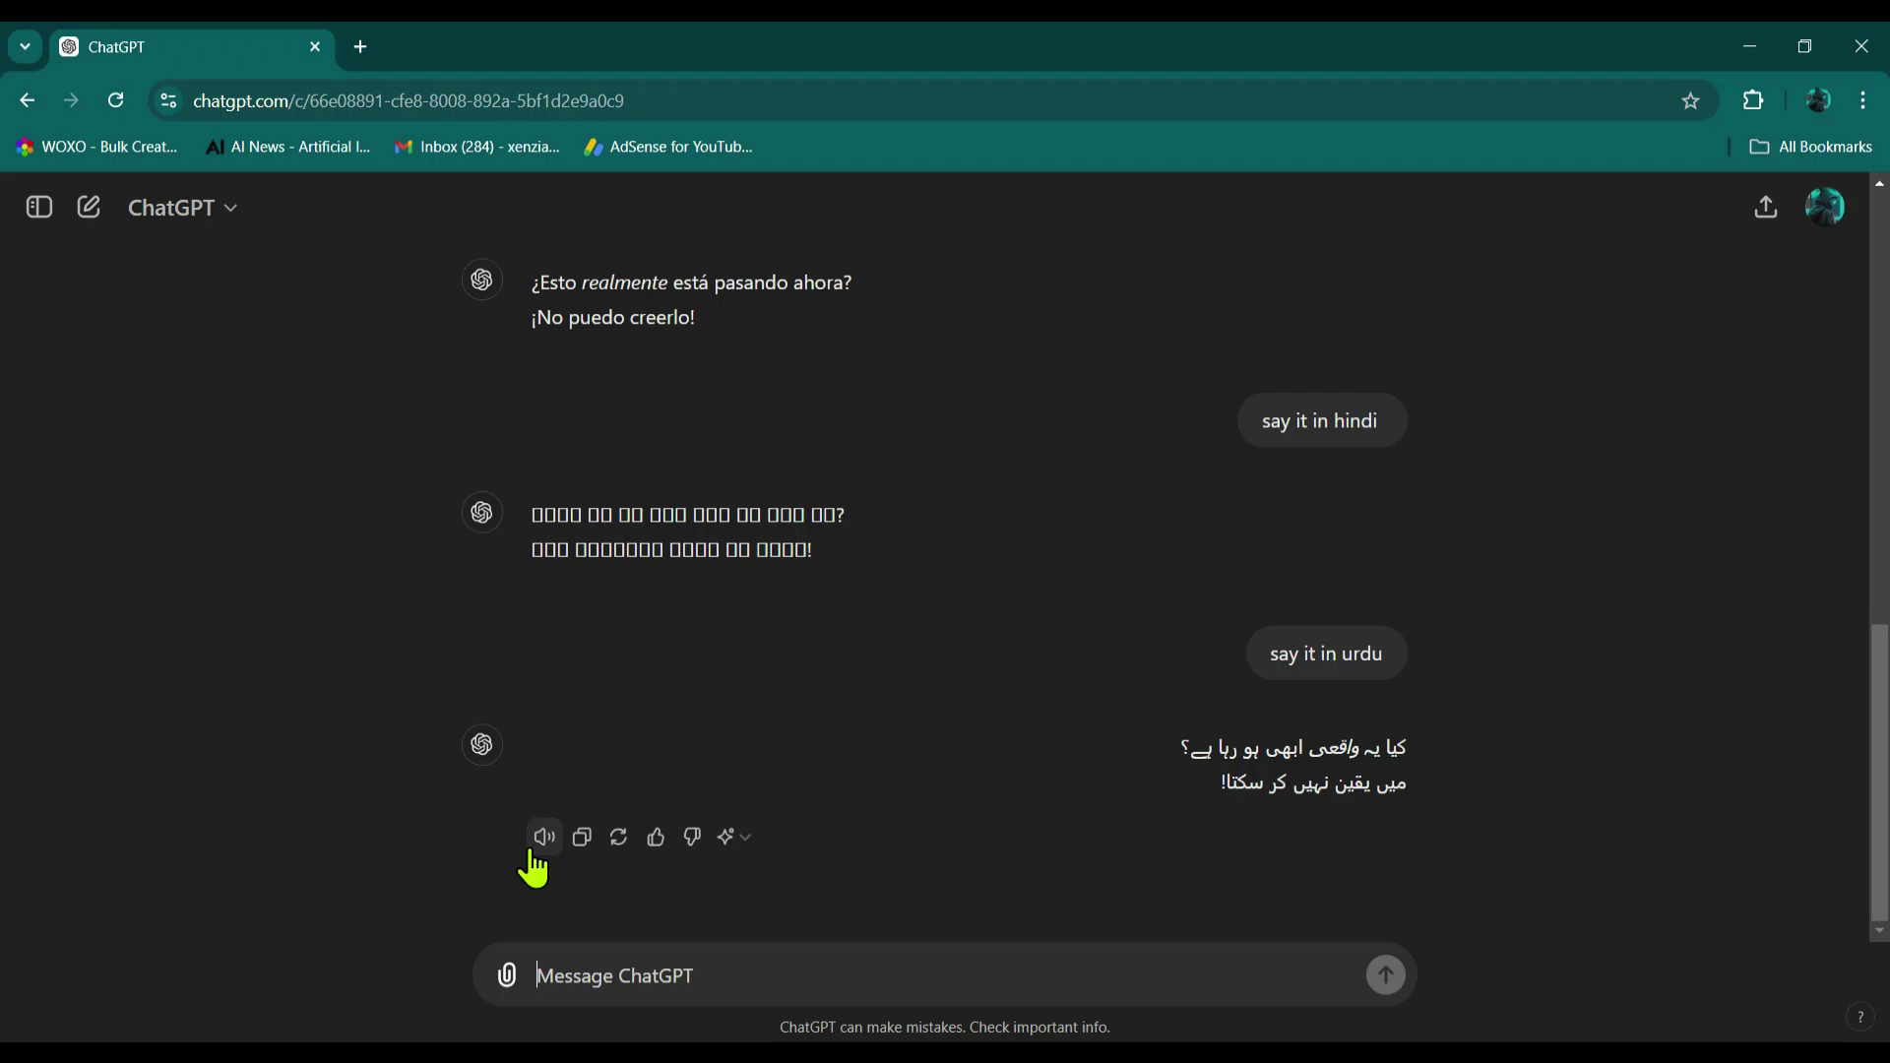
# Play the Urdu reply aloud with the Read aloud speaker
pyautogui.click(543, 838)
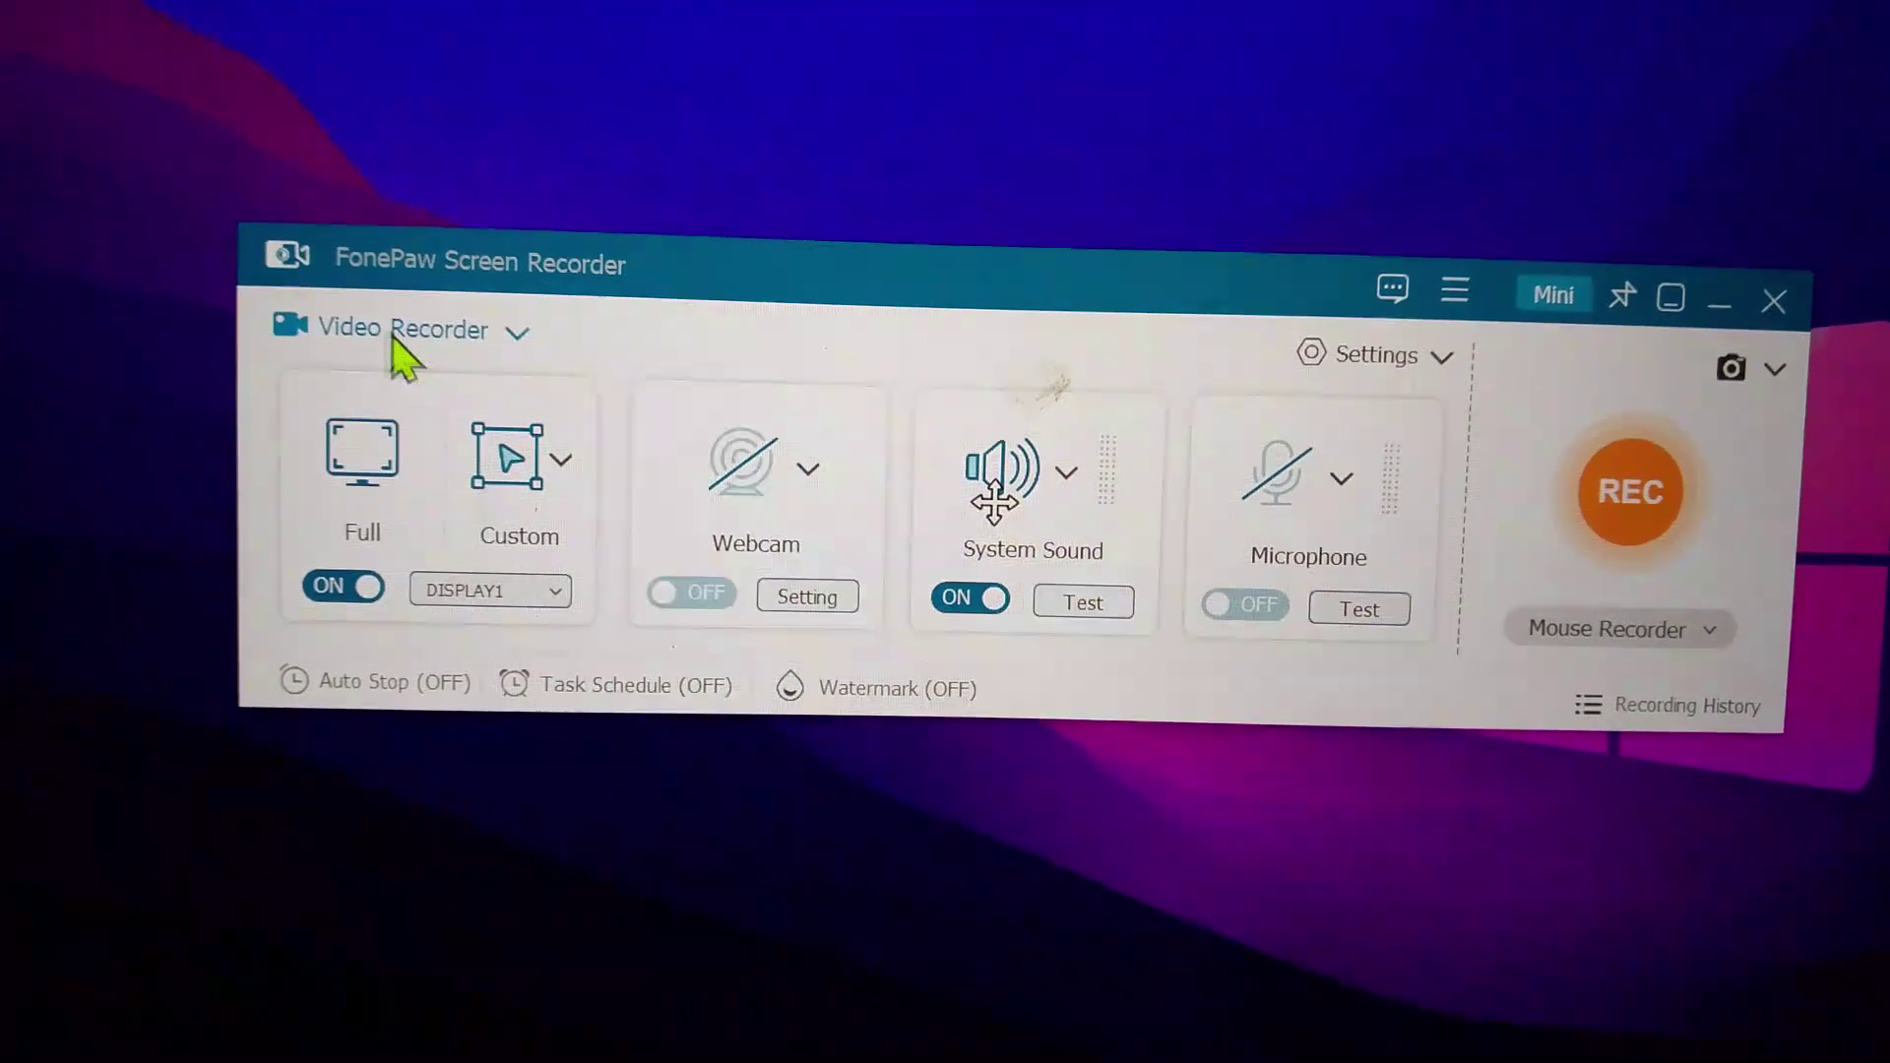
# Switch FonePaw to Audio Recorder mode with System Sound on and start recording
pyautogui.click(414, 366)
pyautogui.click(480, 517)
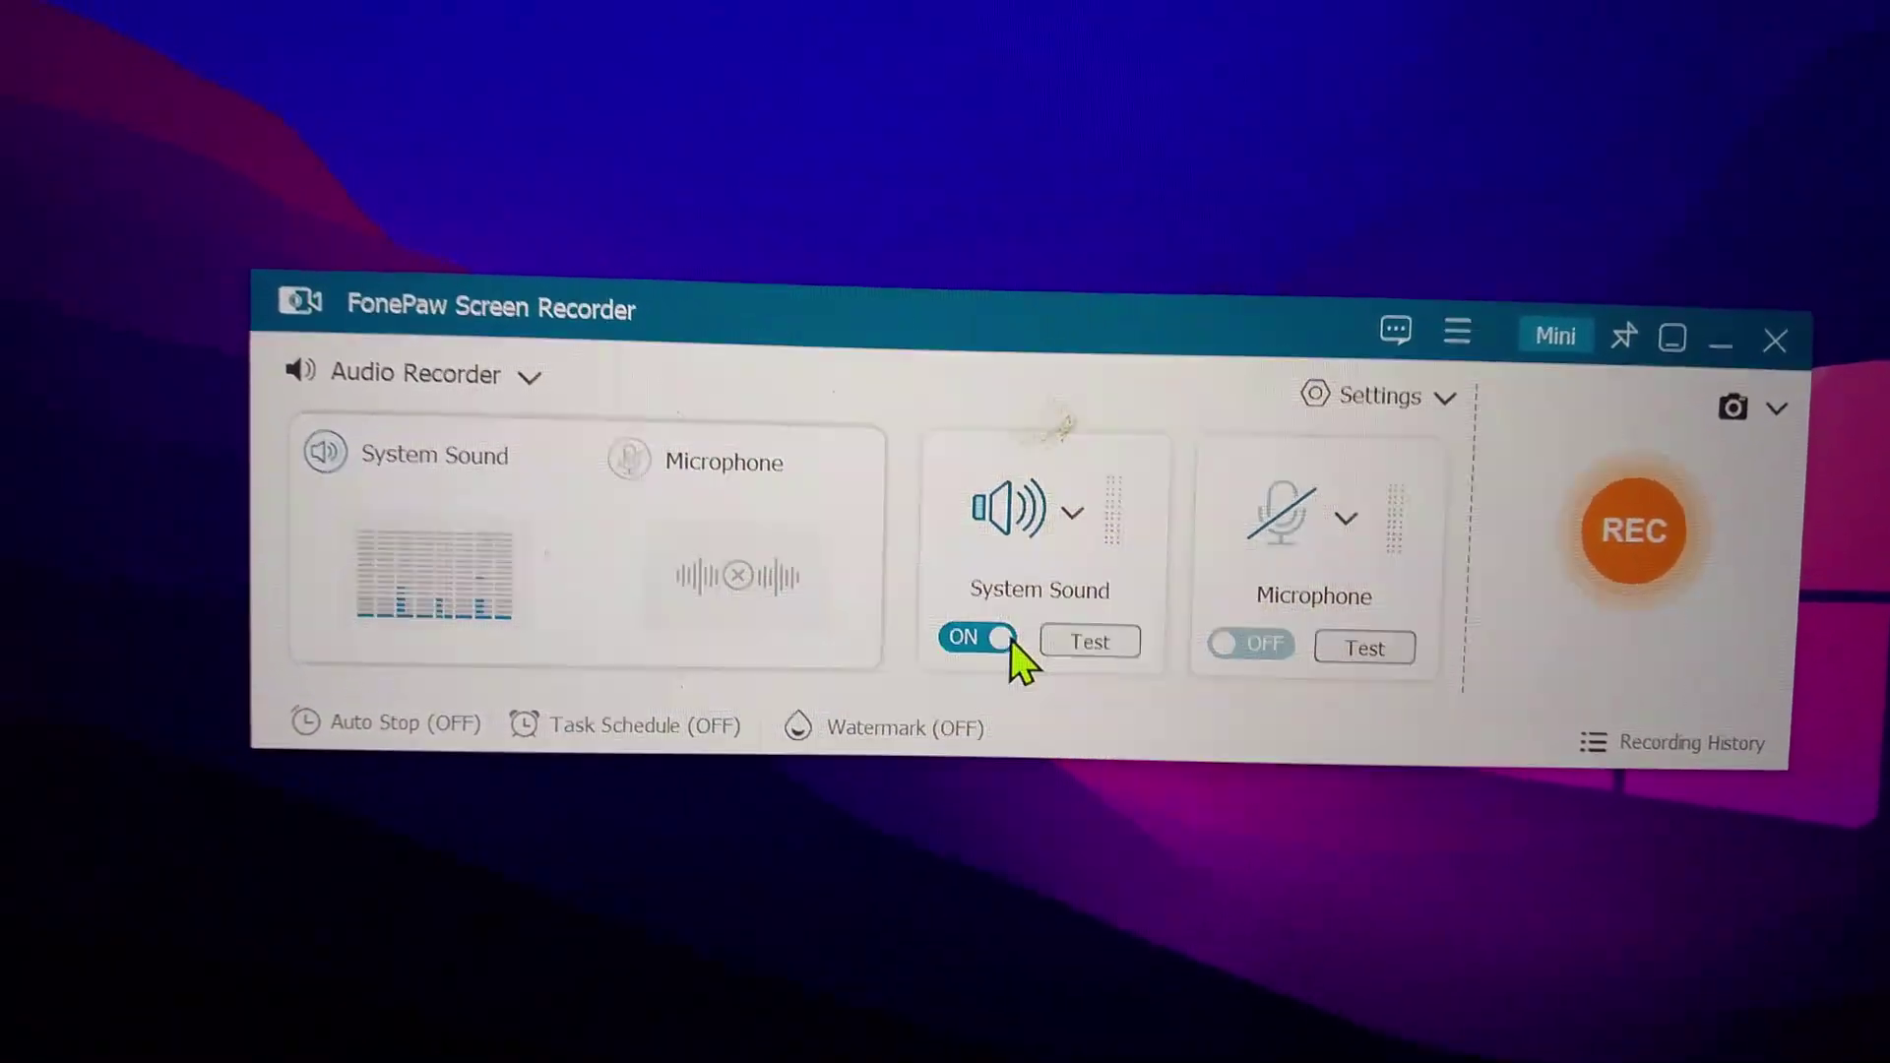
pyautogui.click(981, 634)
pyautogui.click(981, 646)
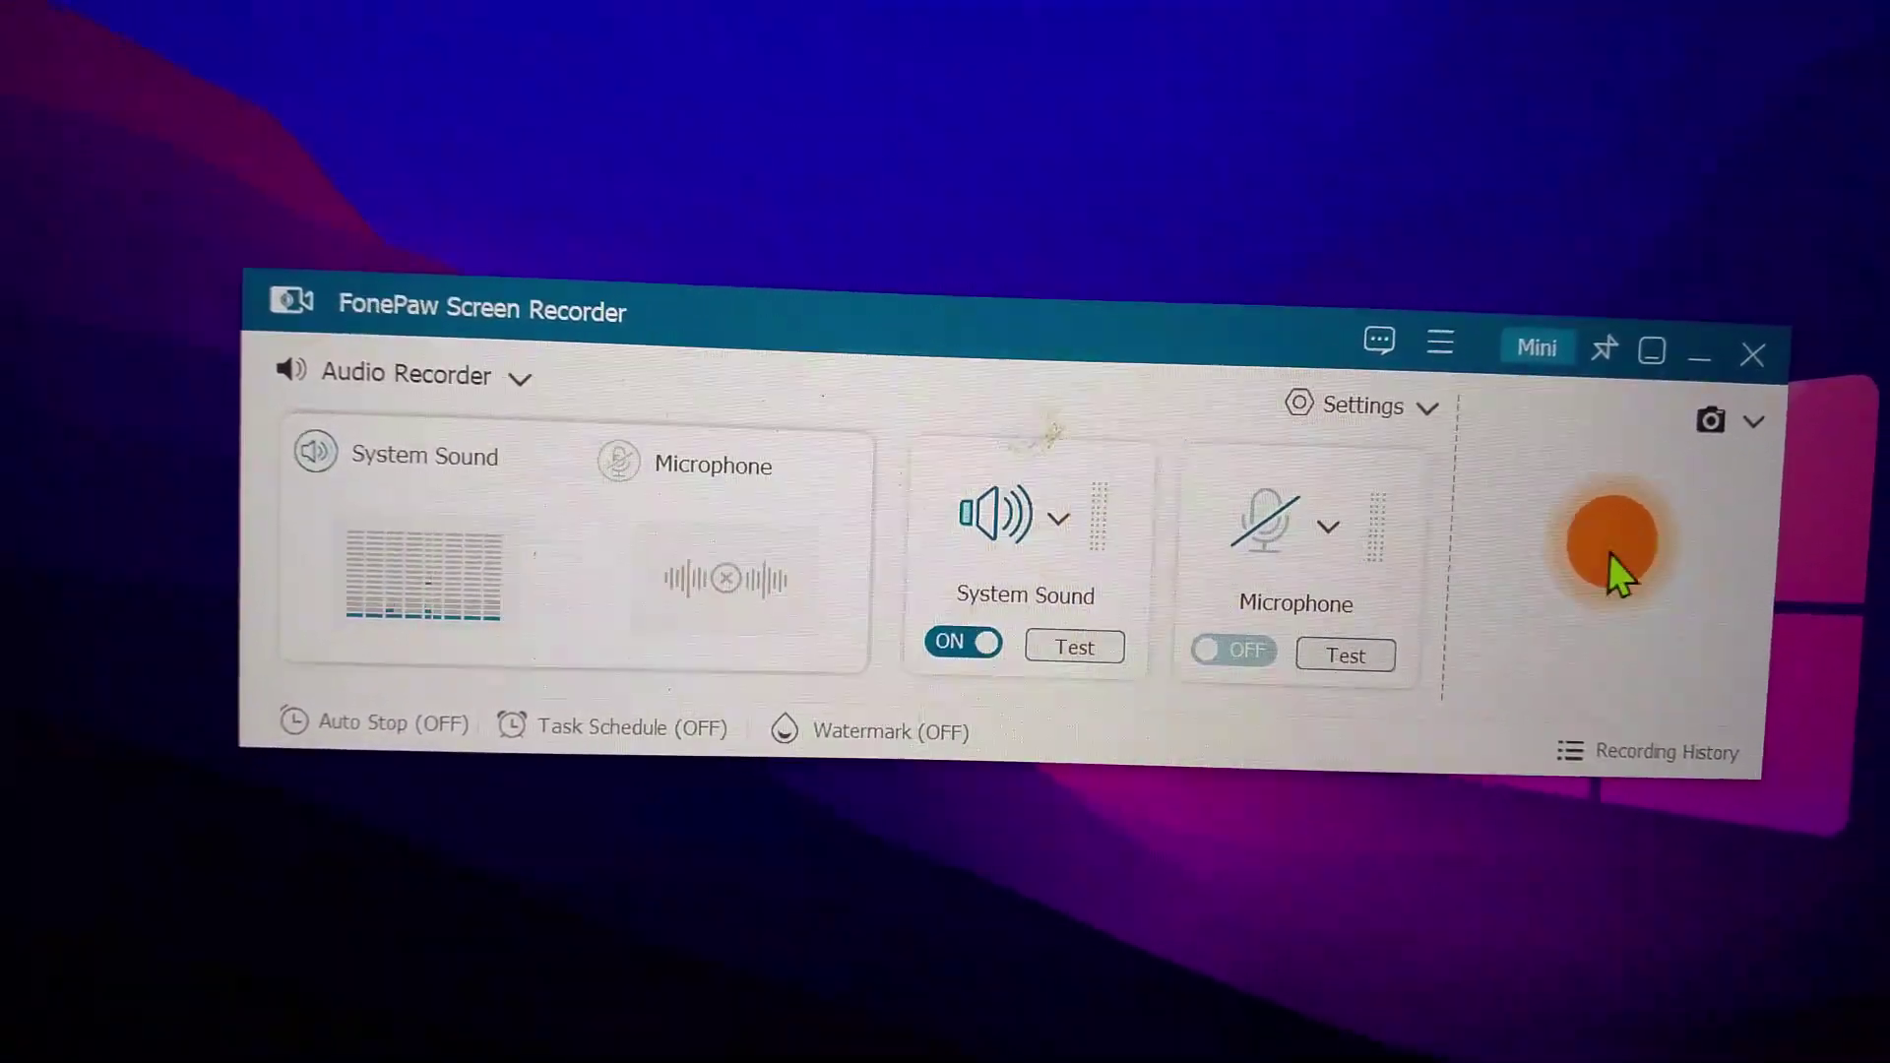
pyautogui.click(1625, 558)
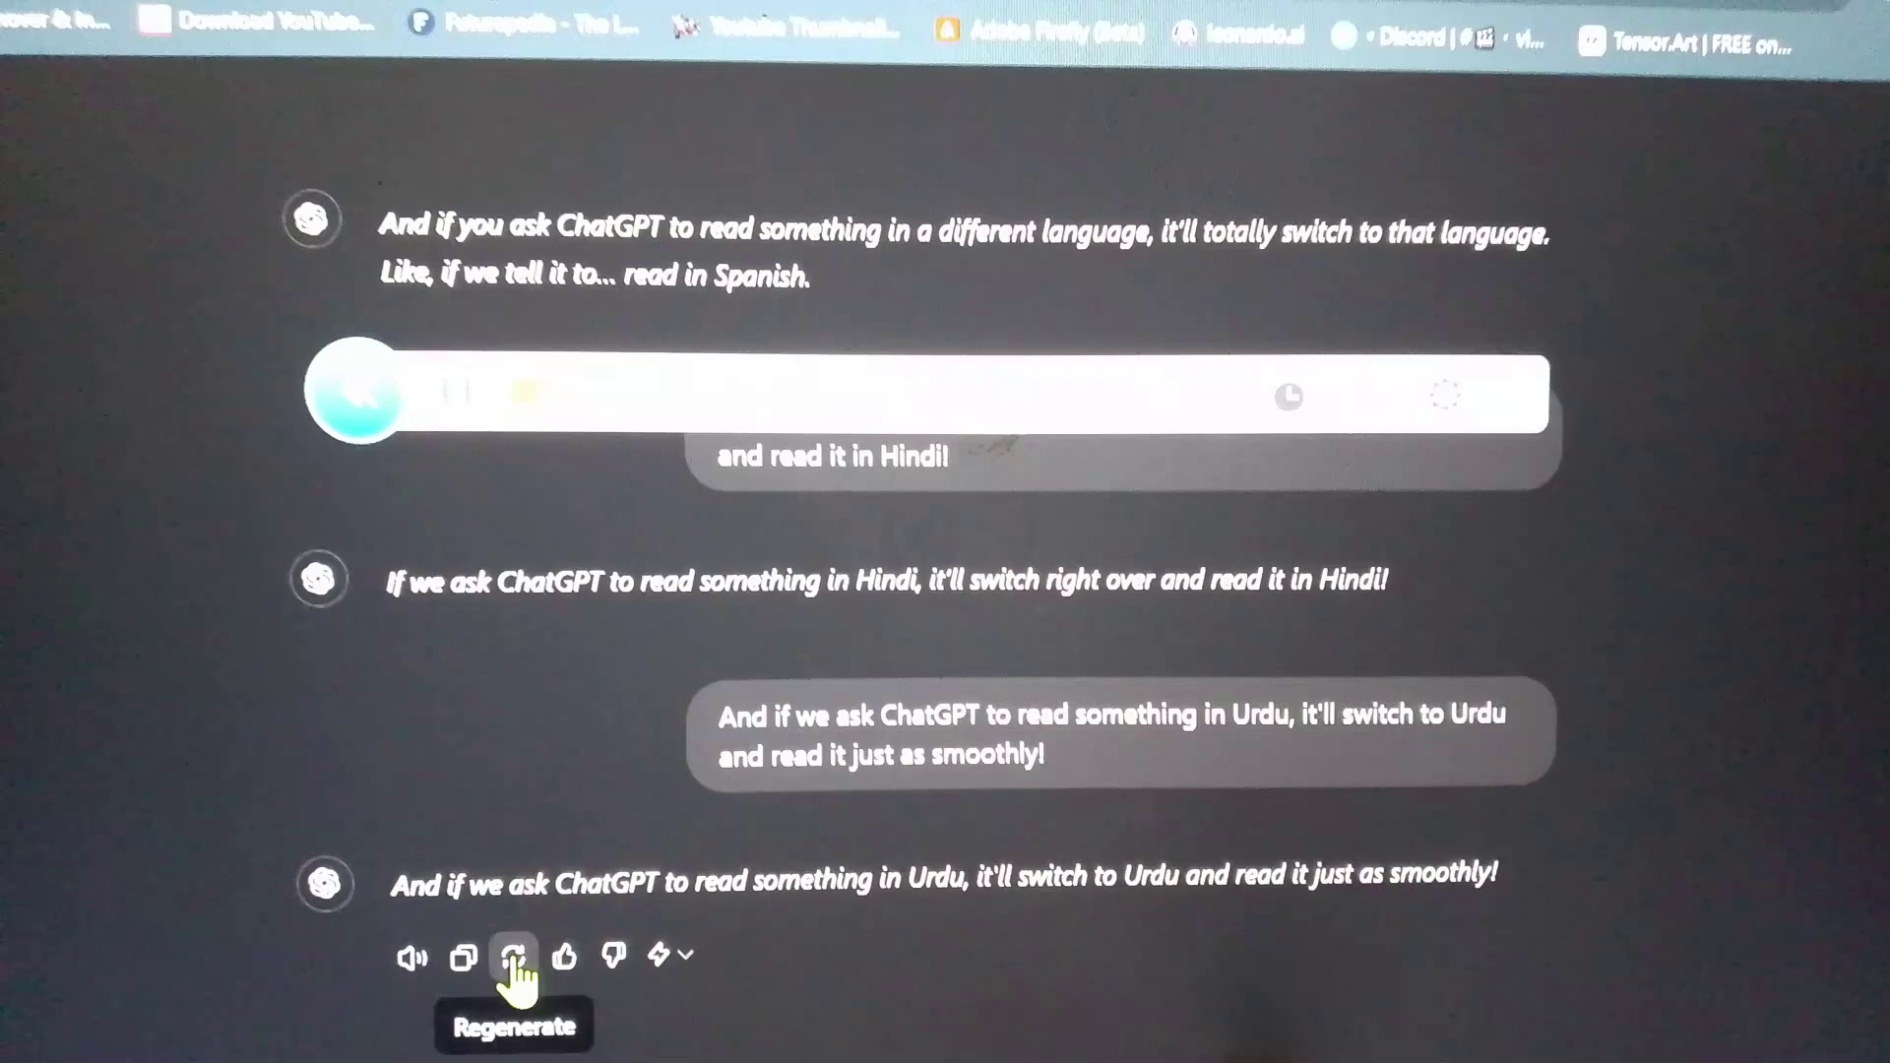
# Have the ChatGPT reply read aloud during capture, then pause and stop to save Audio_240910122519.mp3
pyautogui.click(418, 969)
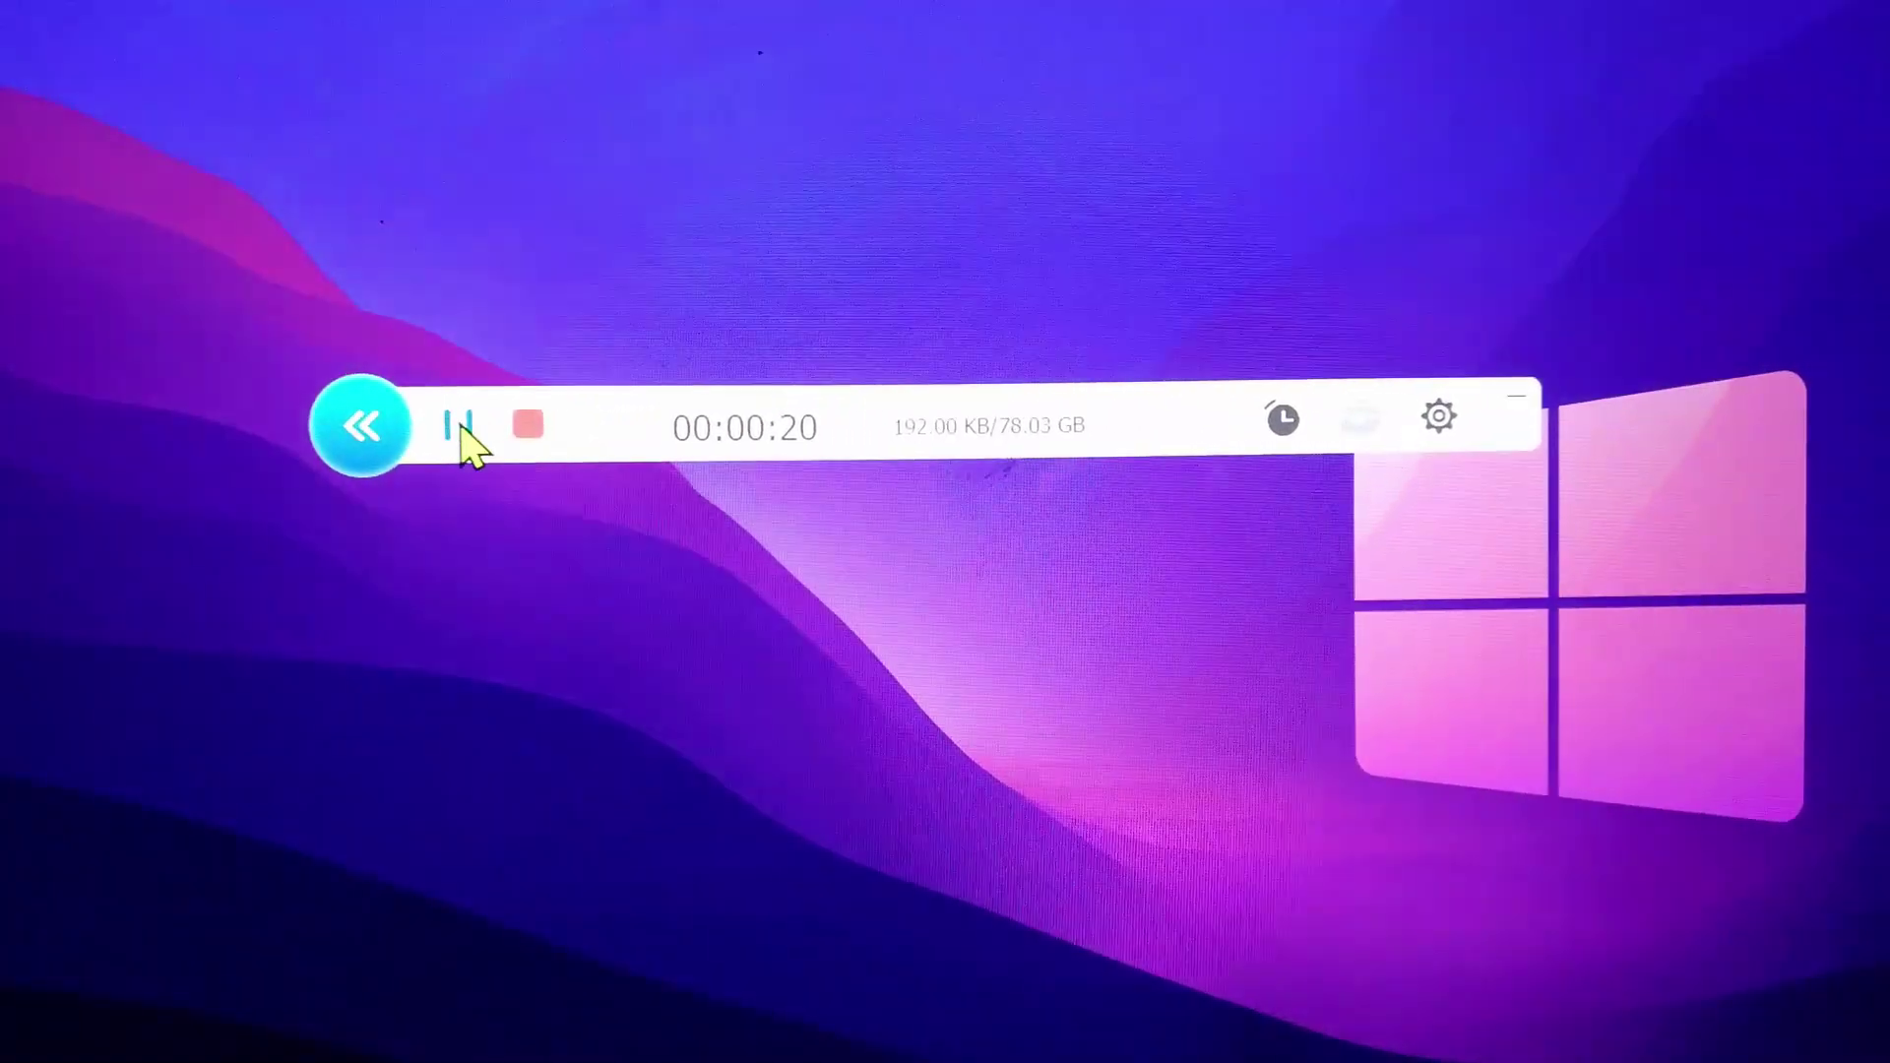
pyautogui.click(460, 429)
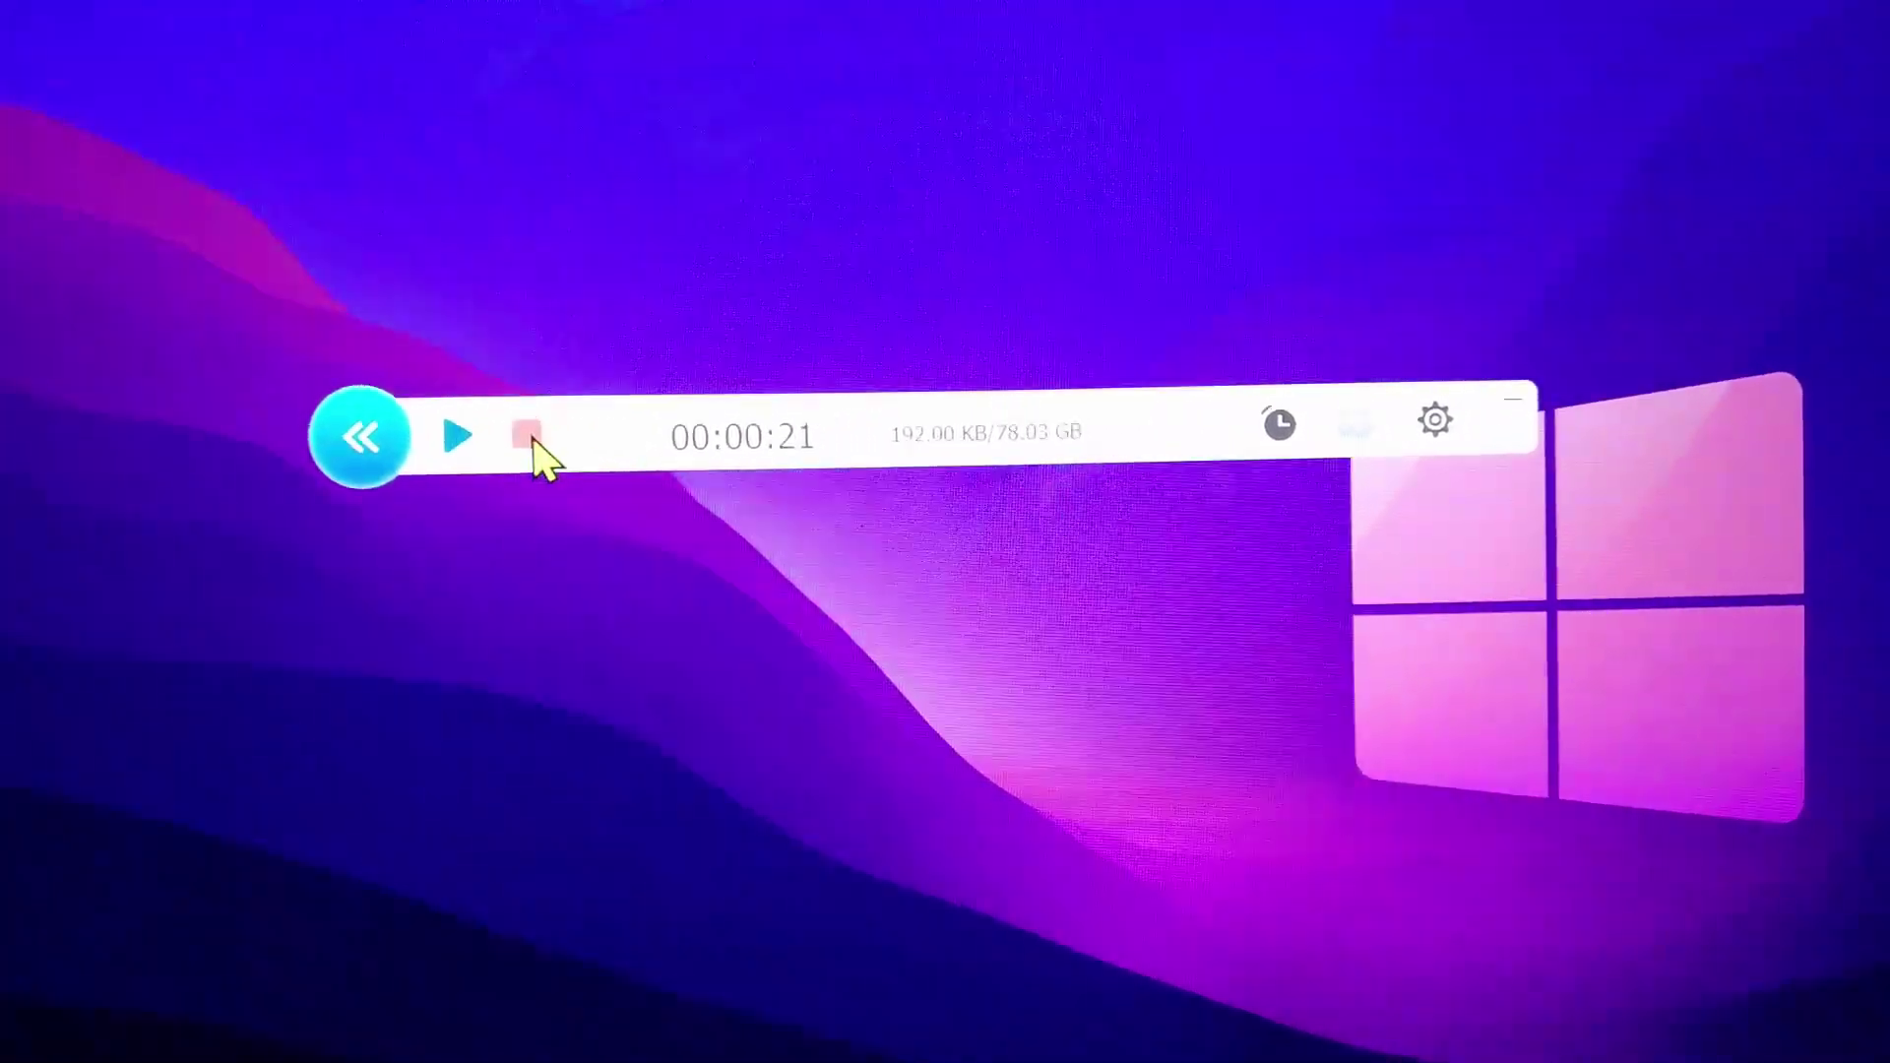
pyautogui.click(529, 437)
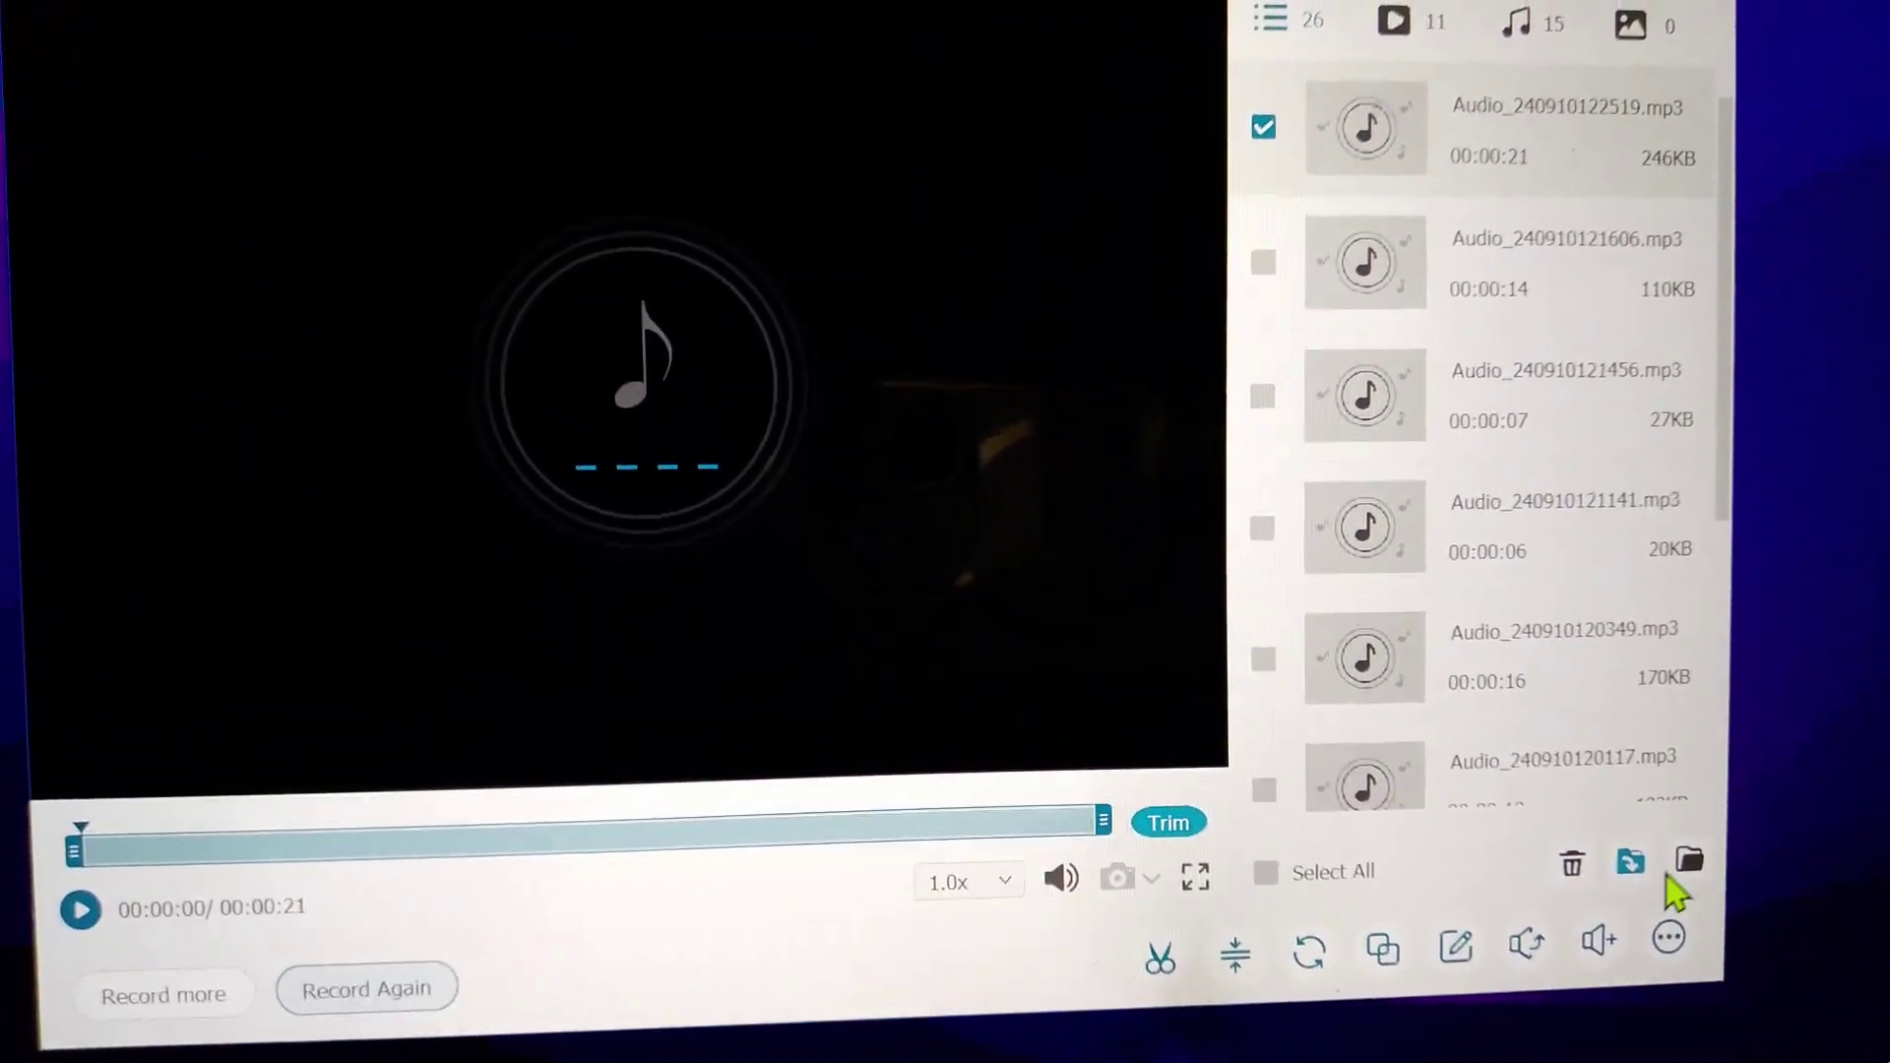
# Show the FonePaw output folder in File Explorer with the new Audio_240910122519.mp3
pyautogui.click(1686, 865)
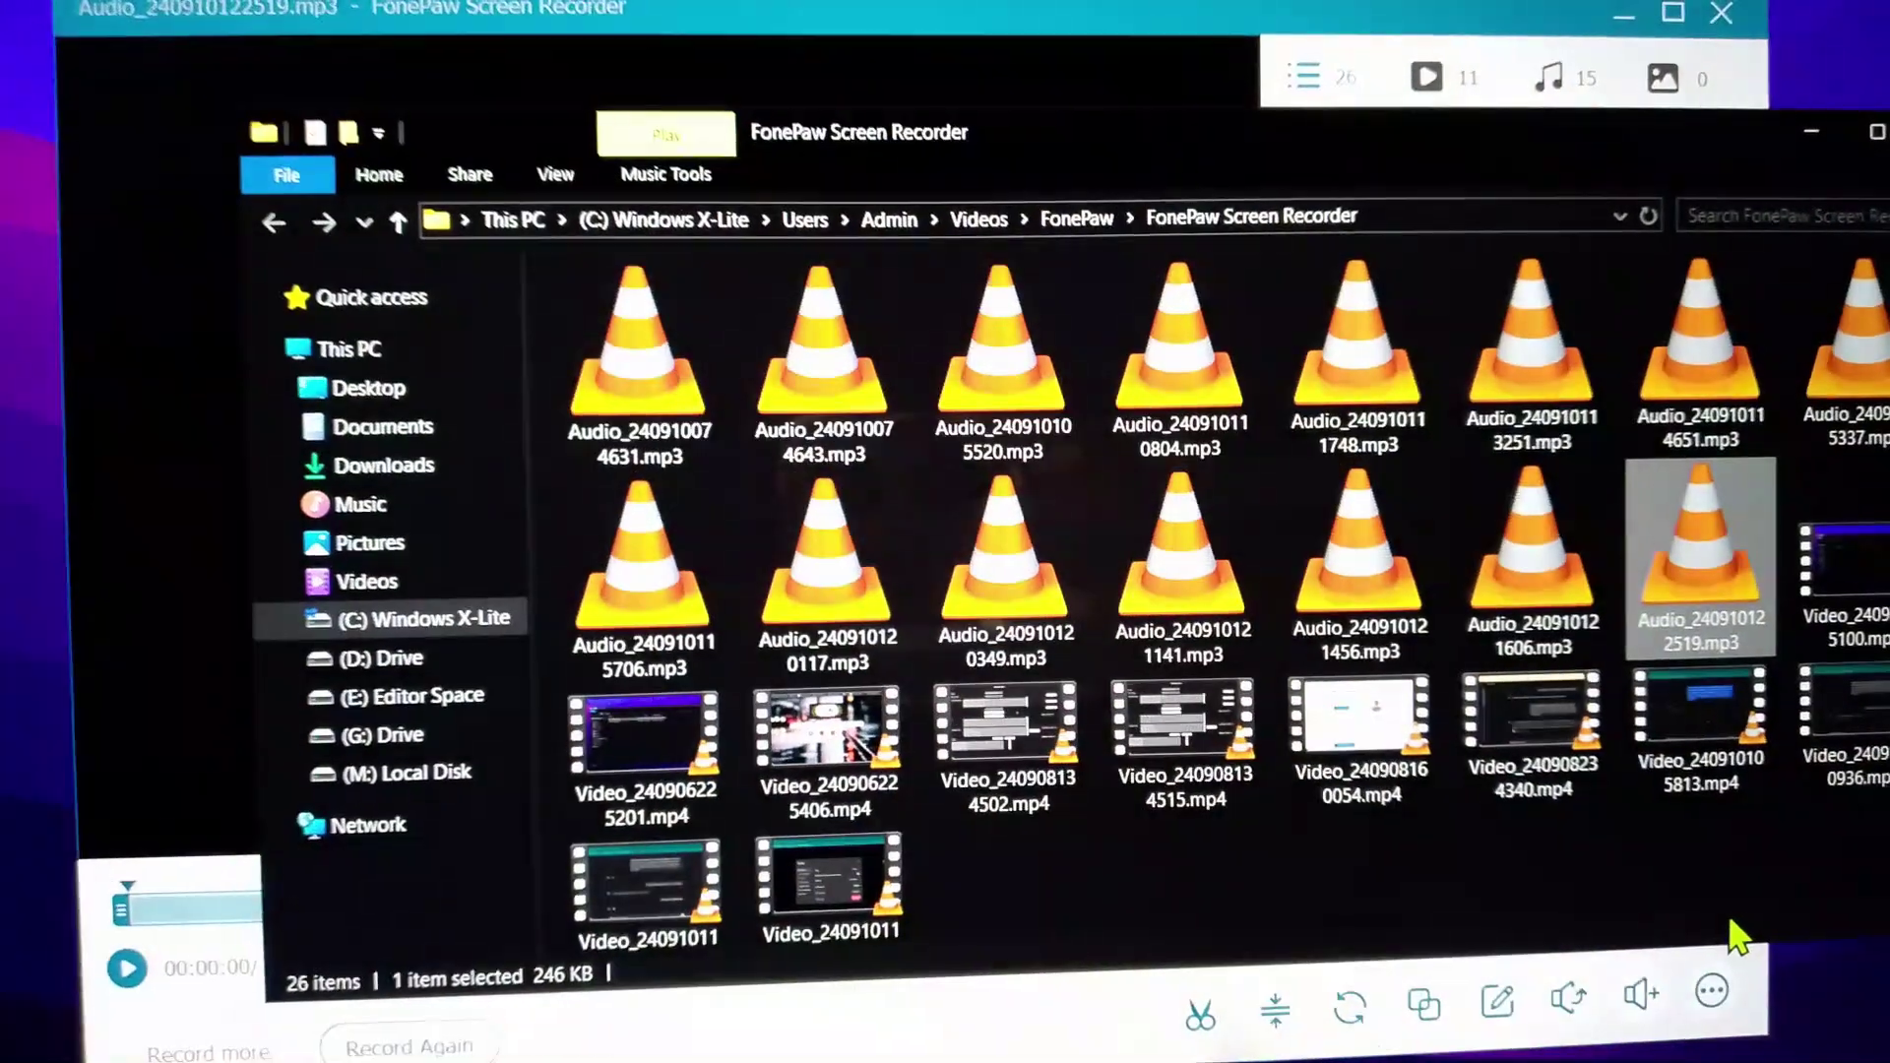